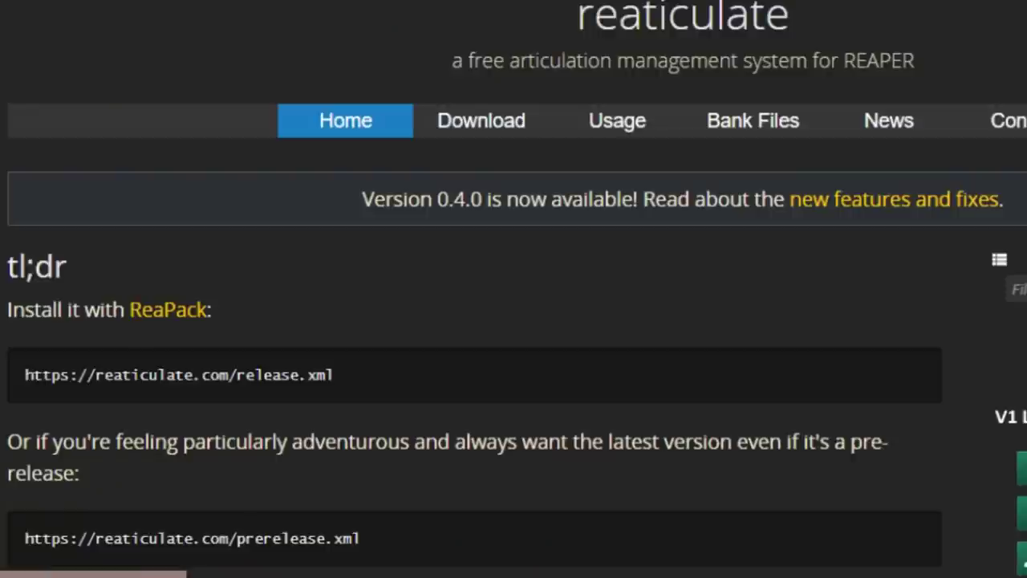
# - Filter the Actions list for reaticulate_main and run Script: Reaticulate_Main.lua
pyautogui.moveTo(25, 374); pyautogui.dragTo(392, 364)
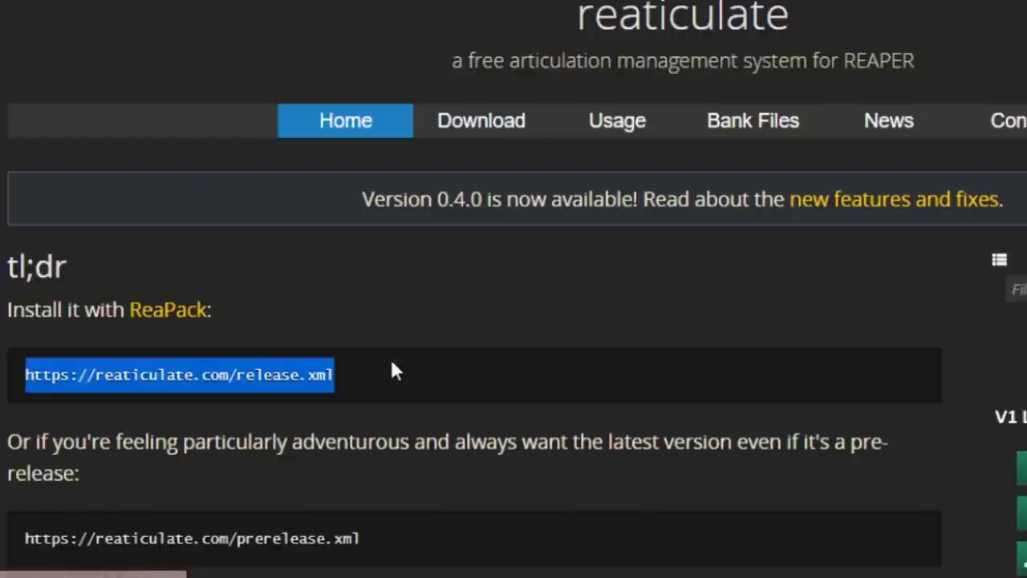
pyautogui.click(861, 386)
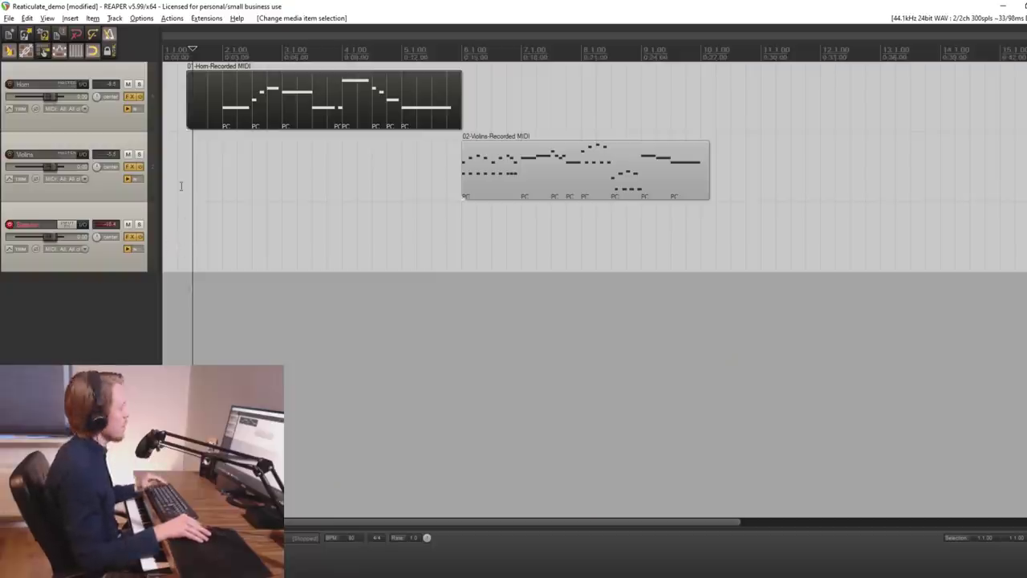
pyautogui.click(174, 18)
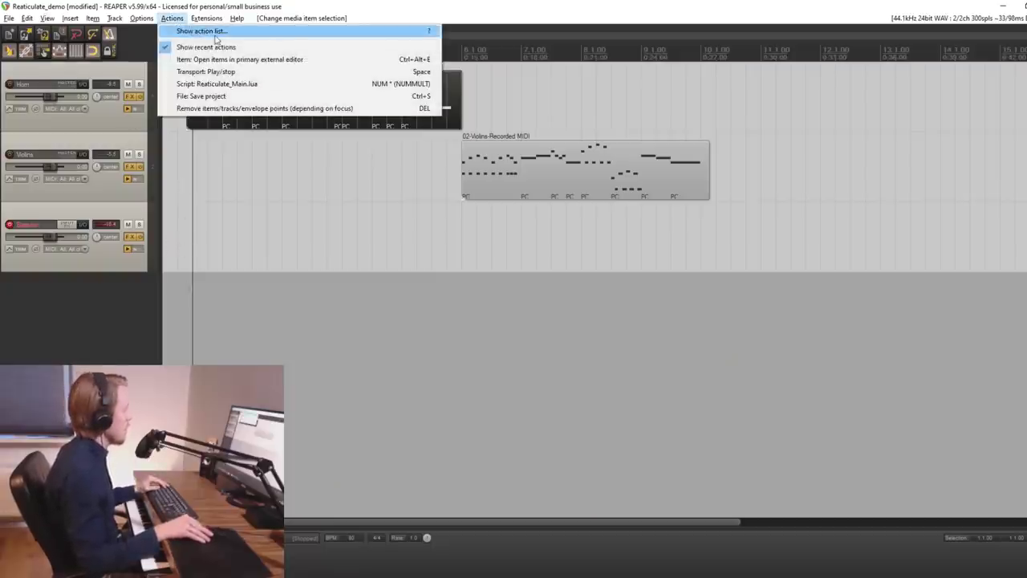
pyautogui.click(201, 31)
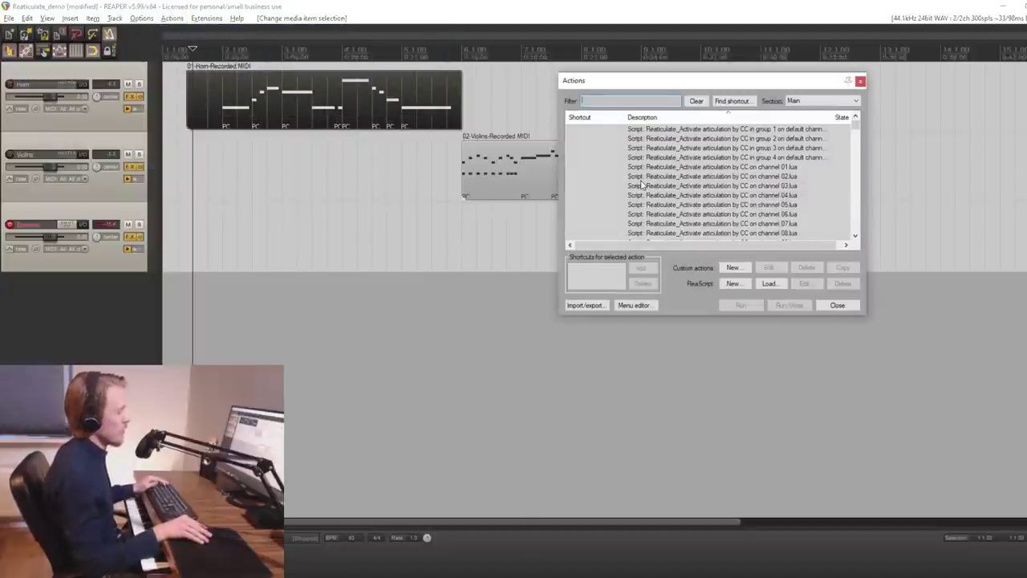
pyautogui.write('reaticulate_main')
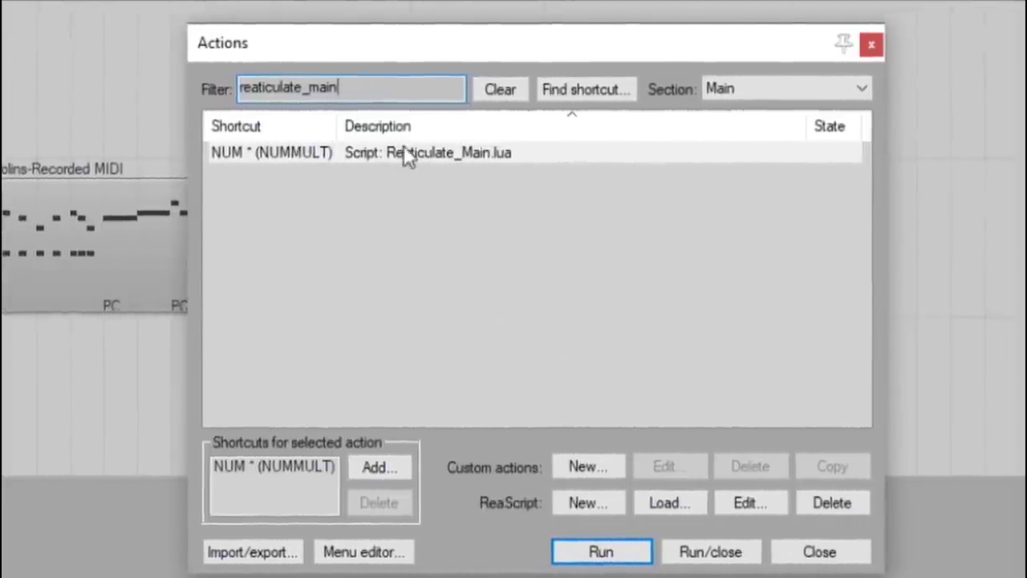
pyautogui.click(434, 154)
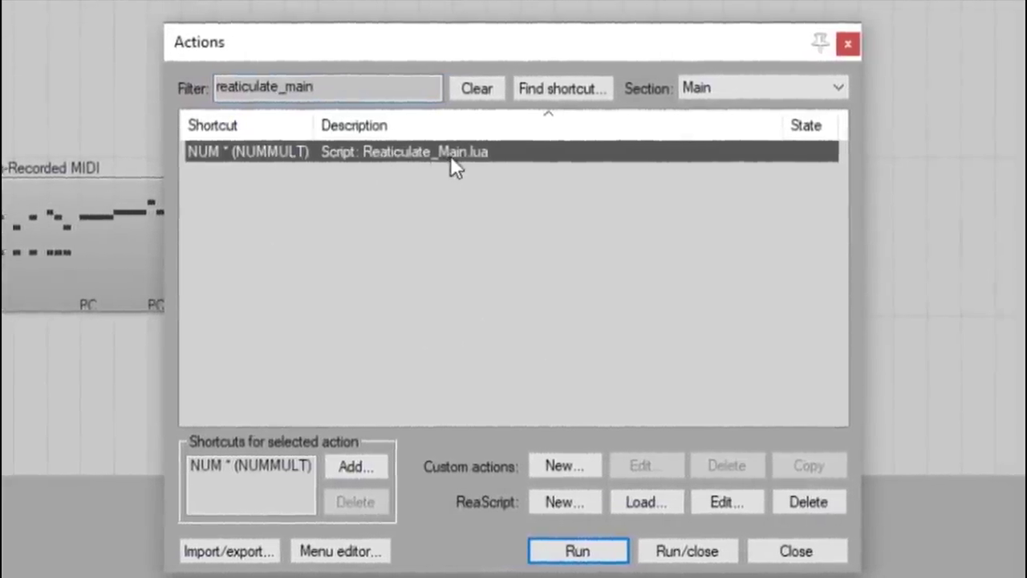
pyautogui.click(554, 550)
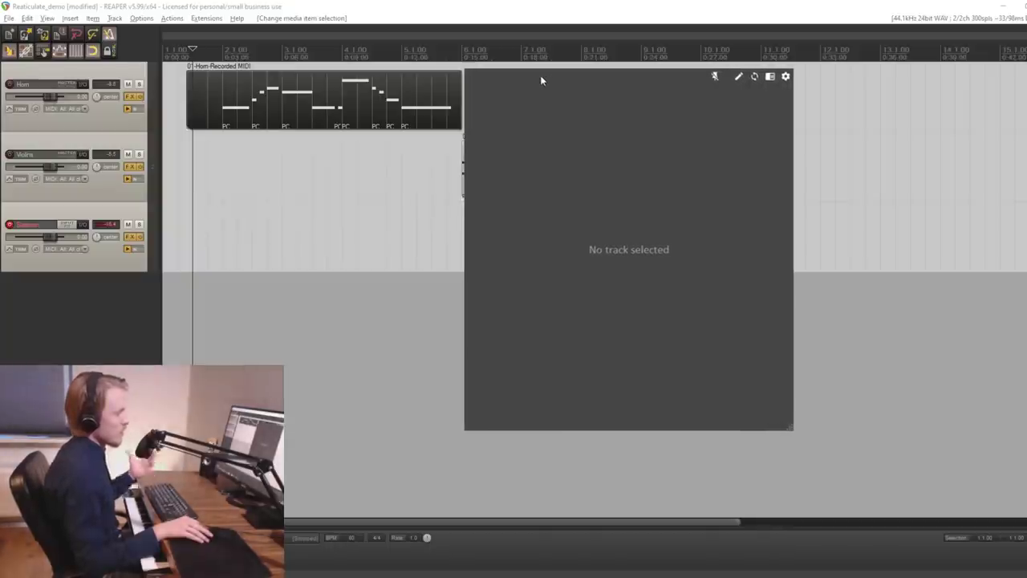
# - Open the Horn MIDI item, select all eight note velocities, and play the horn part
pyautogui.doubleClick(221, 119)
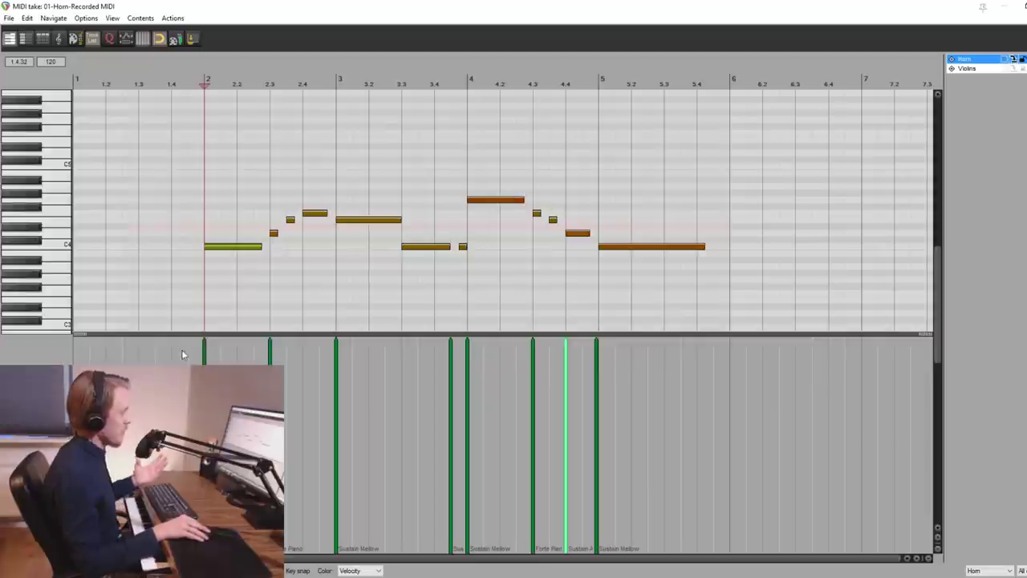
pyautogui.moveTo(168, 340); pyautogui.dragTo(668, 486)
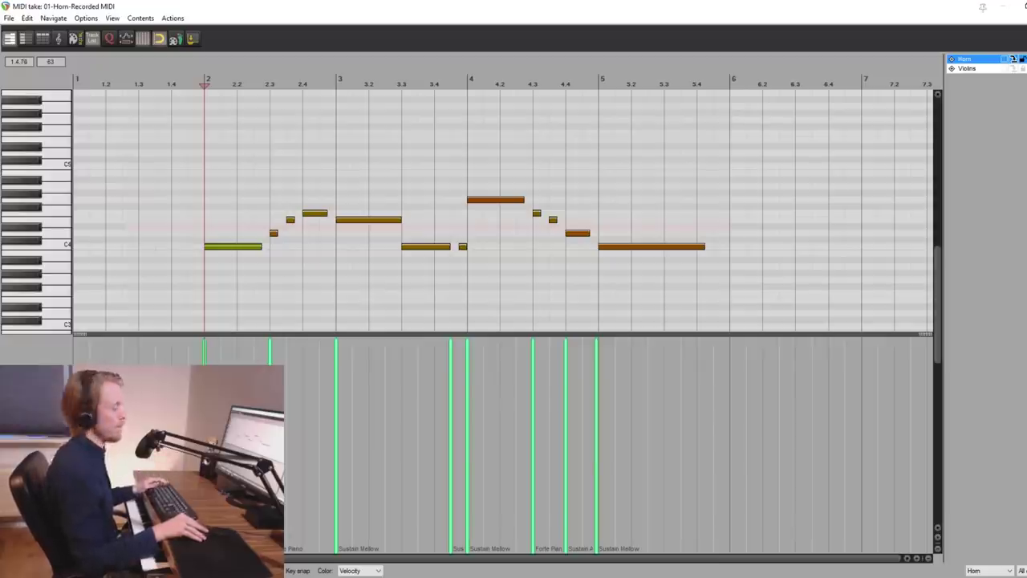
pyautogui.press('space')
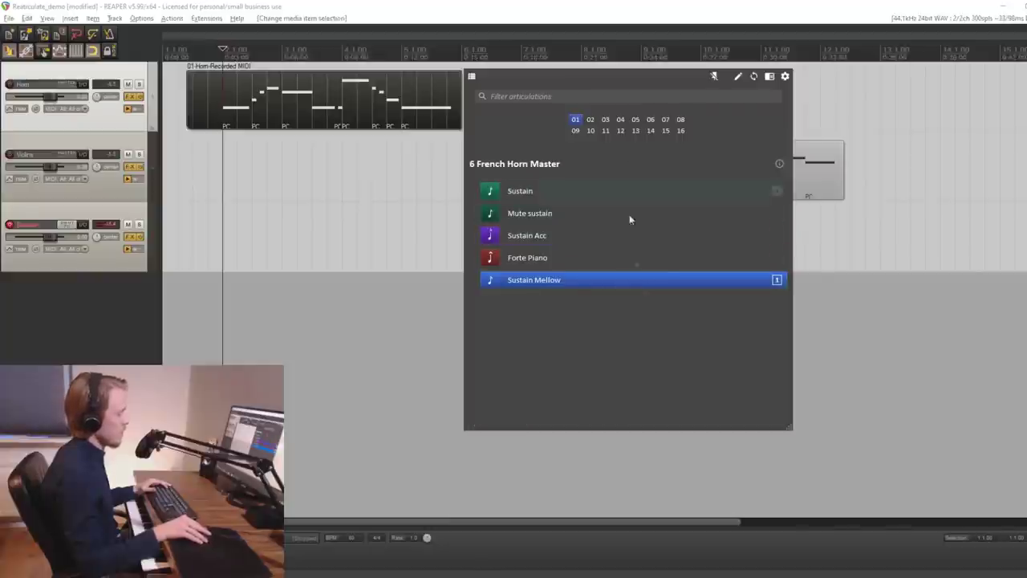
# - Play the project while Reaticulate switches the horn articulations, then stop playback
pyautogui.press('space')
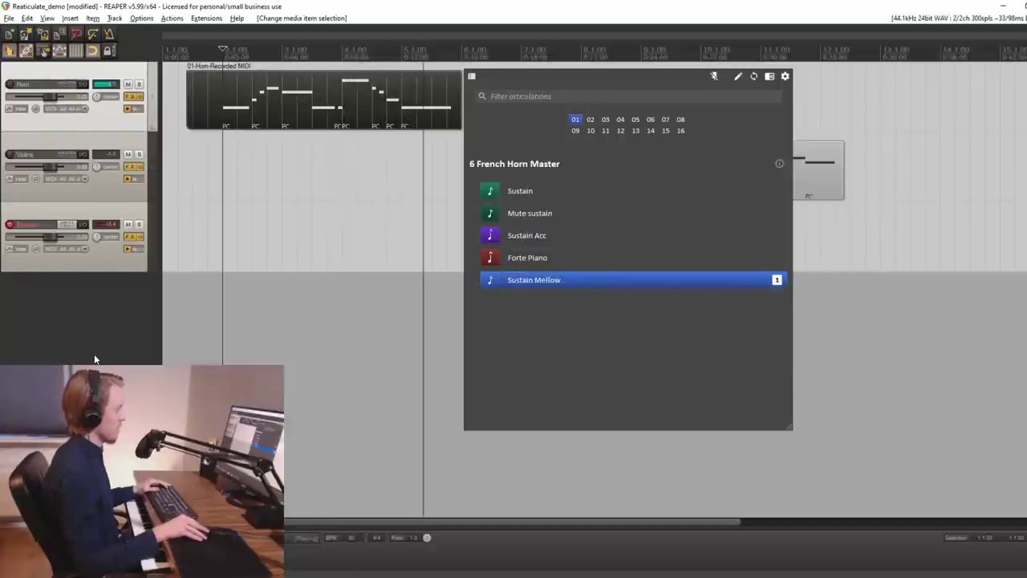
pyautogui.press('space')
# - Add the Factory > Cinematic Series > CS2 Ensemble and Basses bank to the track, then browse banks again
pyautogui.click(95, 359)
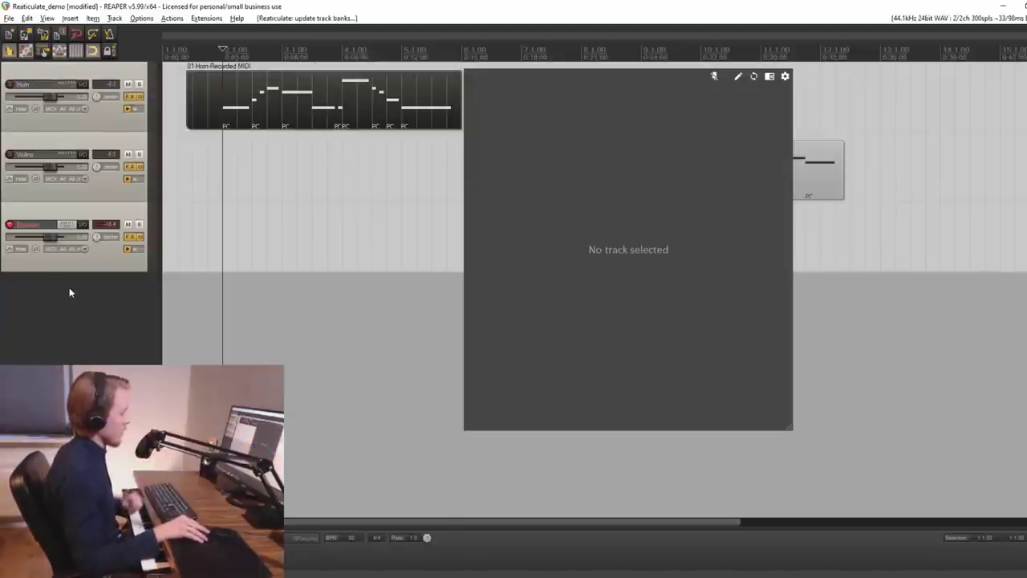
pyautogui.click(433, 212)
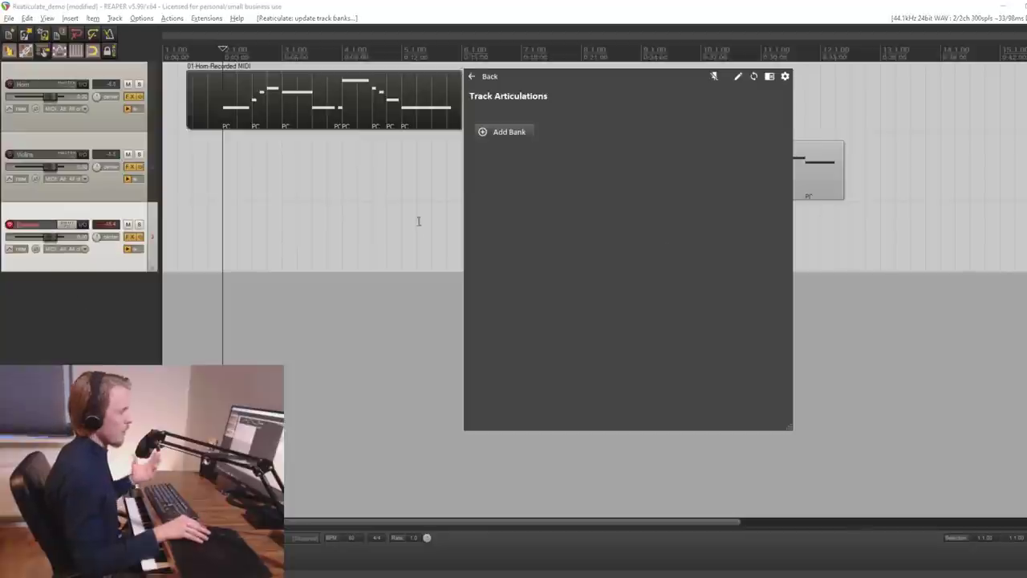
pyautogui.click(517, 132)
pyautogui.click(527, 126)
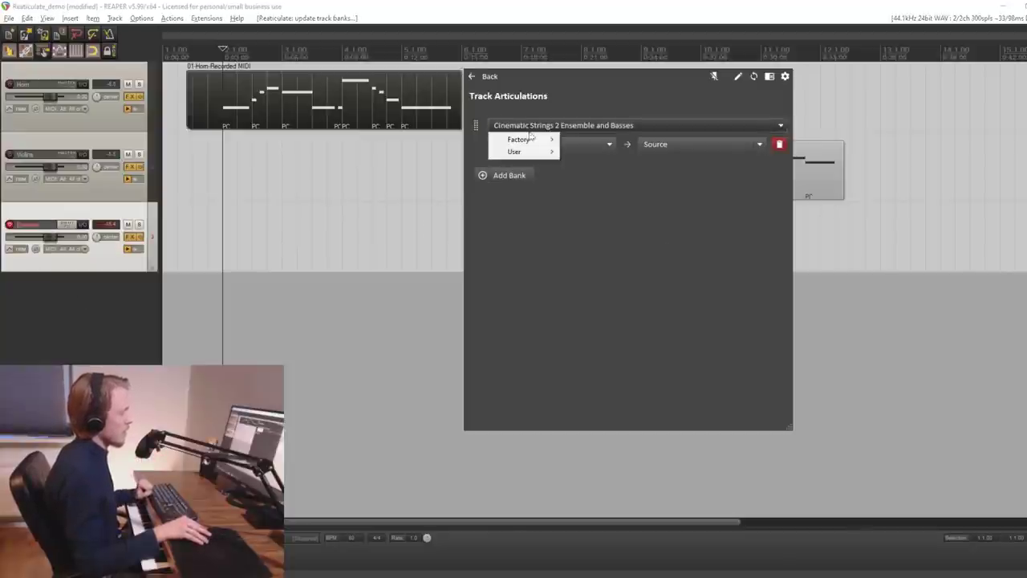
pyautogui.moveTo(533, 143)
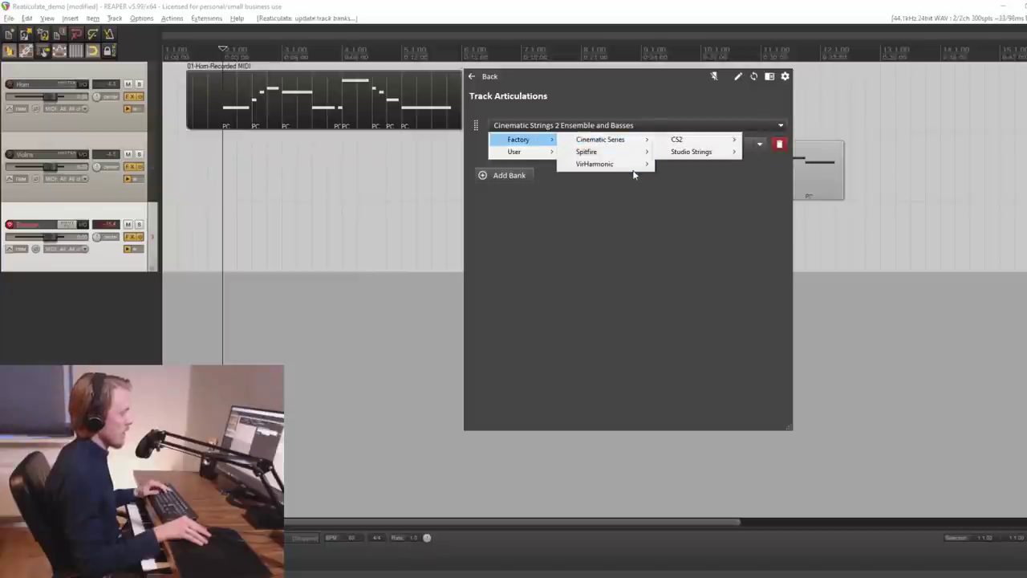
pyautogui.moveTo(645, 144)
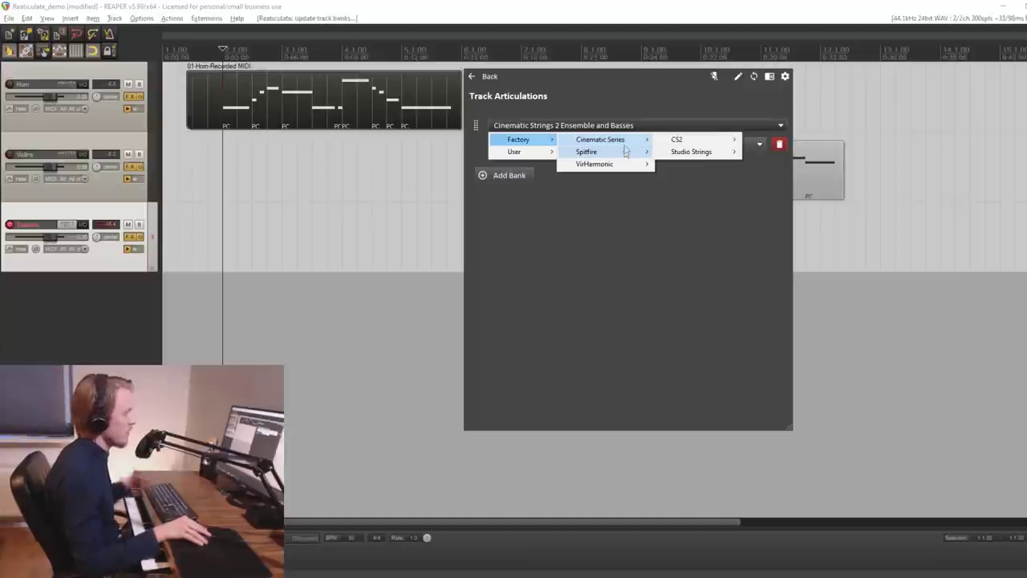
pyautogui.moveTo(621, 165)
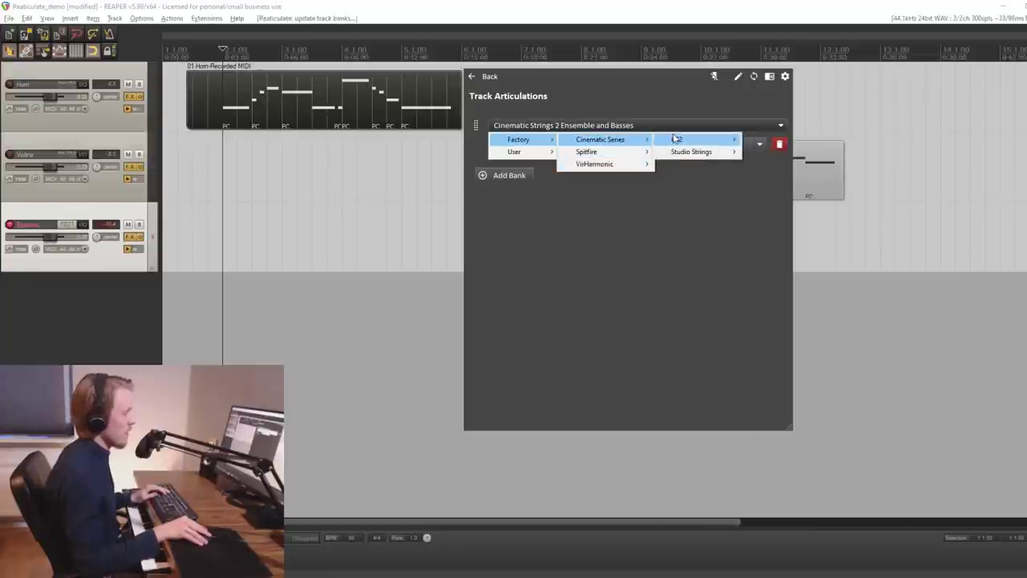
pyautogui.moveTo(724, 141)
pyautogui.click(779, 141)
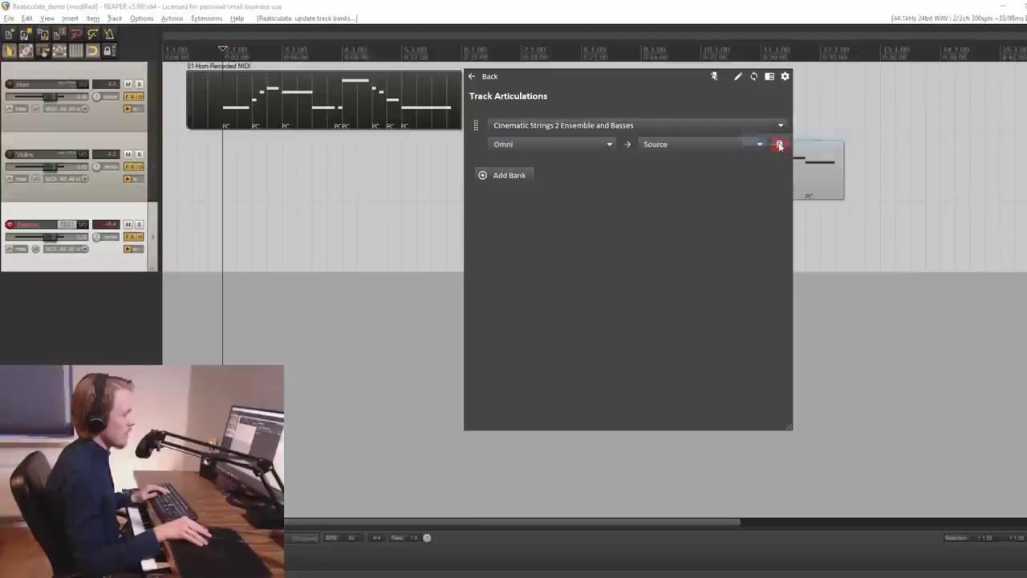
pyautogui.click(561, 131)
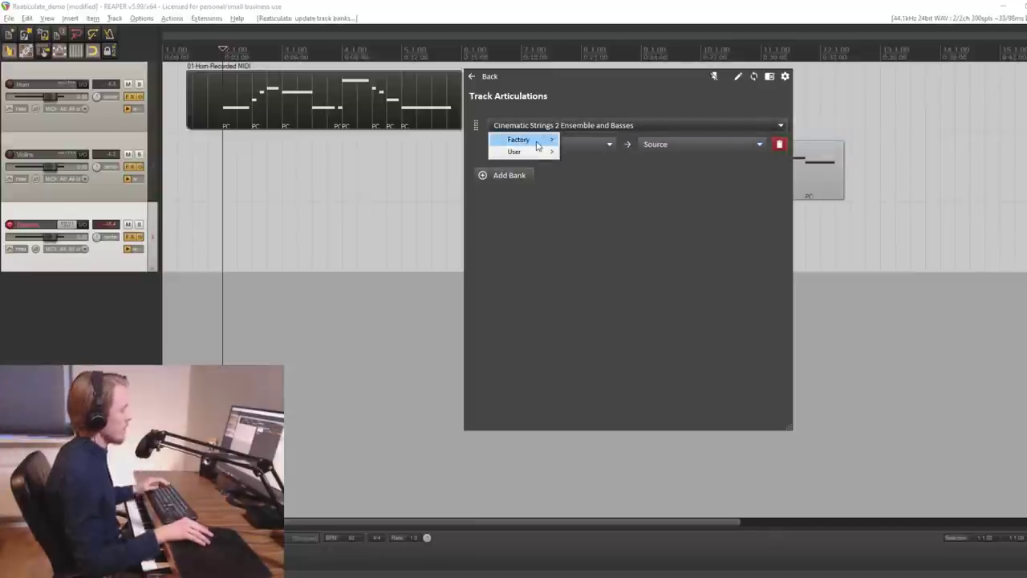
pyautogui.moveTo(587, 143)
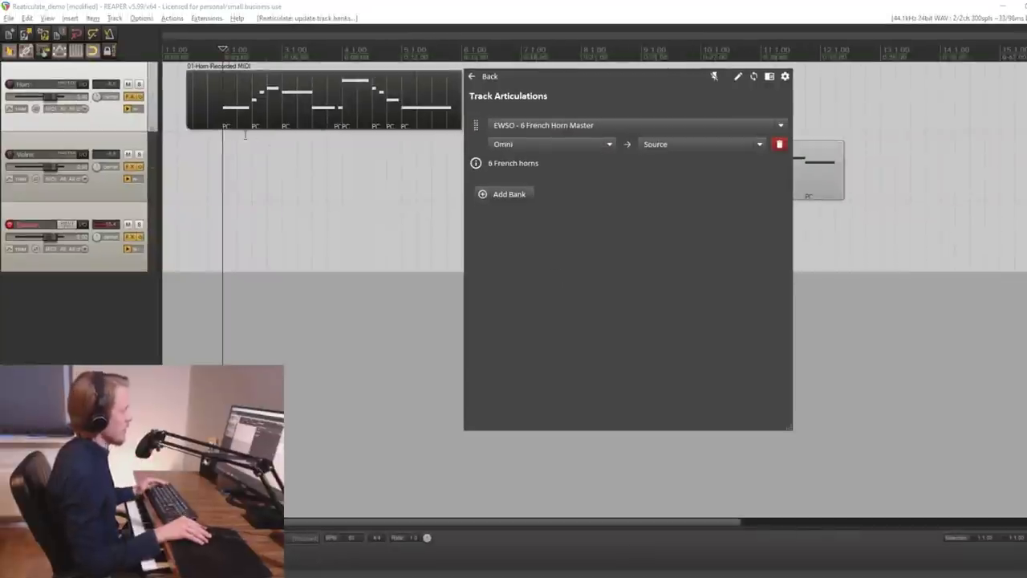
# - Open and close the Horn MIDI item, then open the reabank file in the text editor from Reaticulate
pyautogui.doubleClick(221, 116)
pyautogui.scroll(2, 327, 232)
pyautogui.scroll(-2, 534, 271)
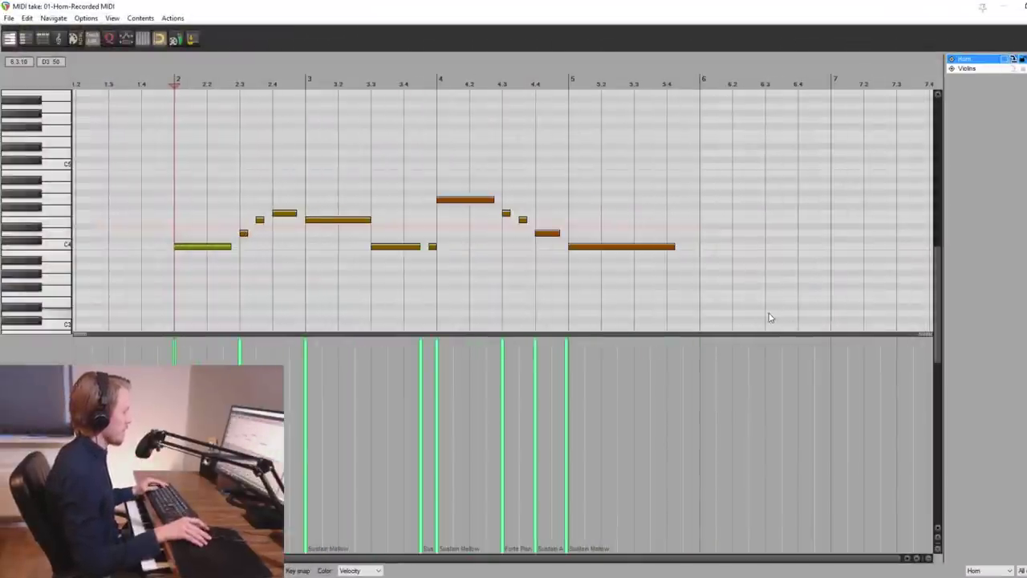
pyautogui.press('Escape')
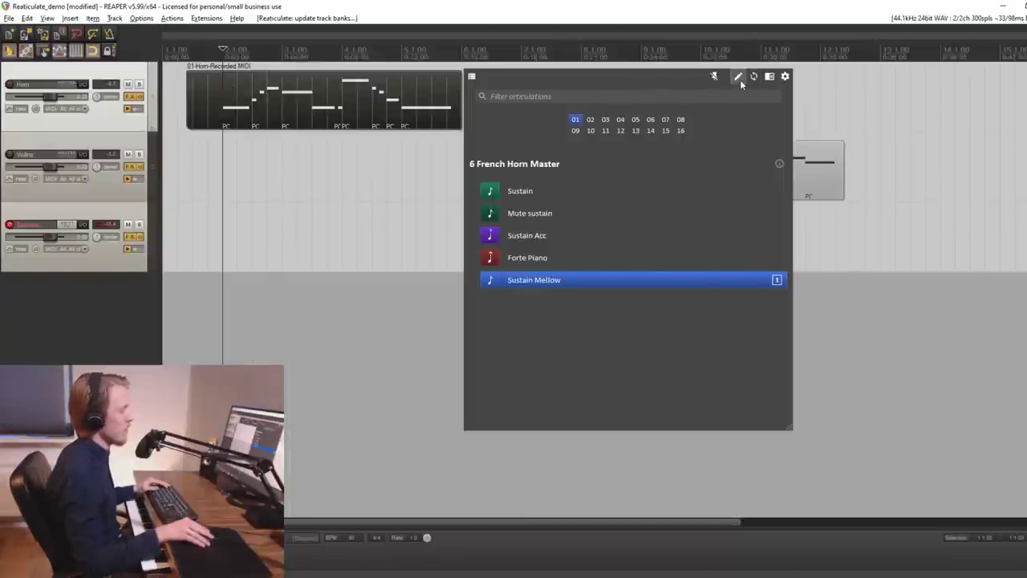
pyautogui.click(738, 78)
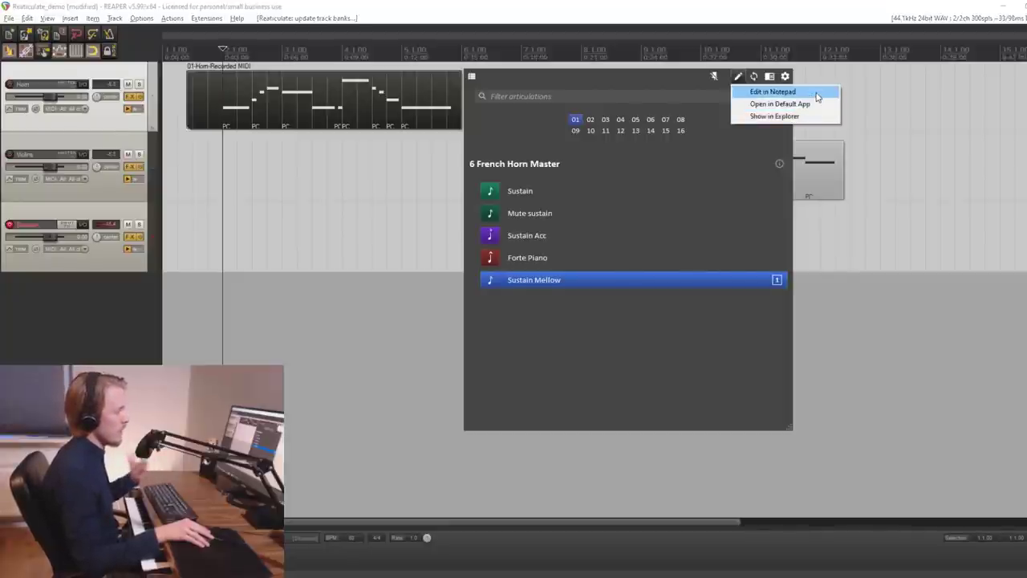
pyautogui.click(817, 97)
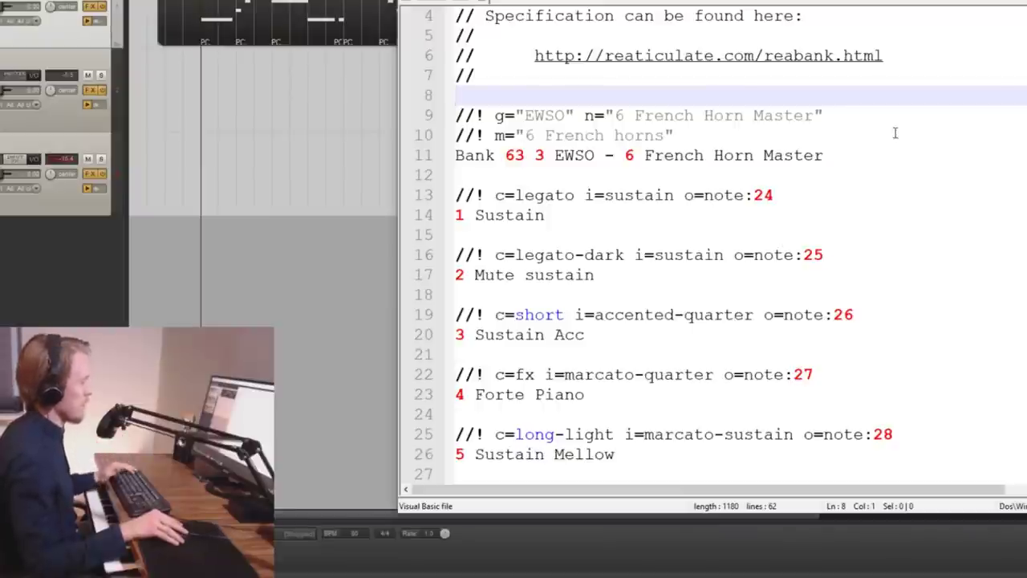
pyautogui.press('Down')
pyautogui.press('End')
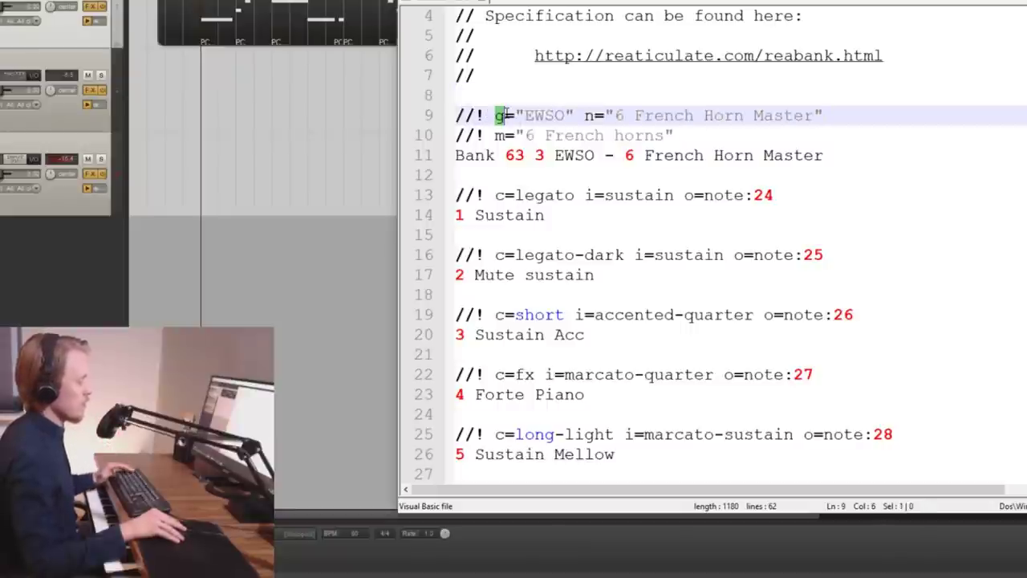
pyautogui.doubleClick(538, 115)
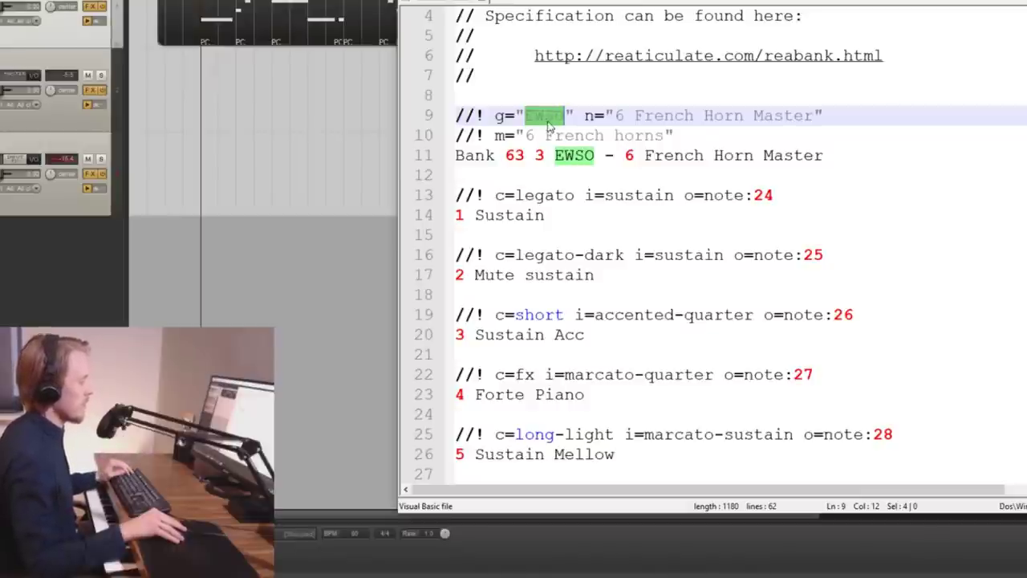
pyautogui.moveTo(585, 117); pyautogui.dragTo(824, 117)
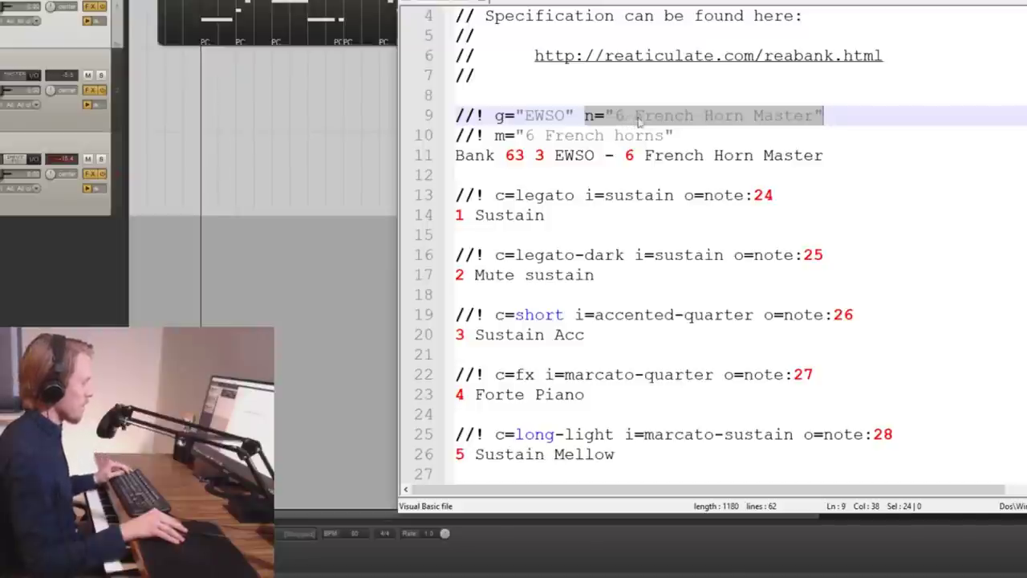
pyautogui.click(716, 145)
pyautogui.hotkey('shift', 'Home')
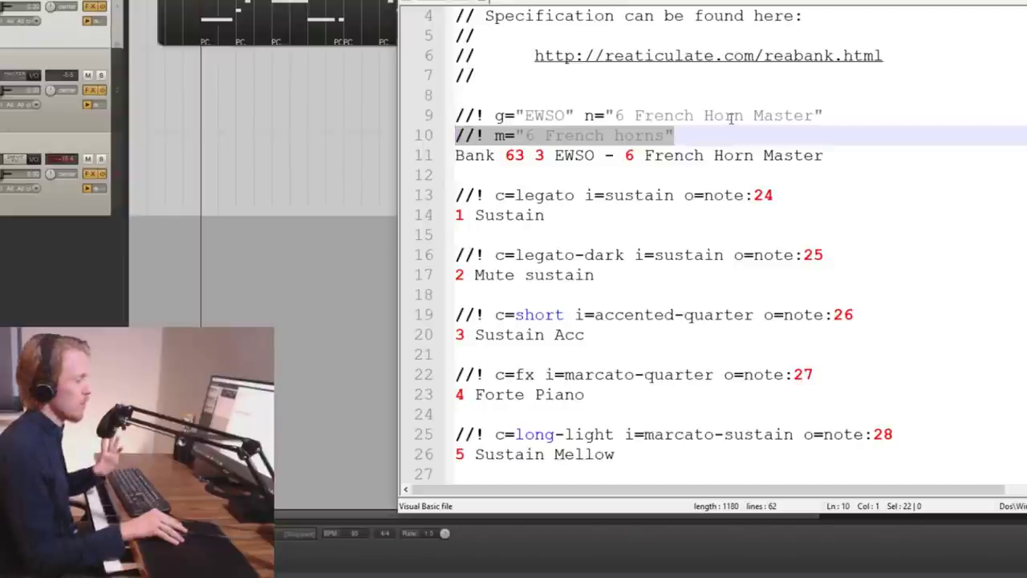
pyautogui.press('Down')
pyautogui.hotkey('shift', 'Right')
pyautogui.hotkey('shift', 'Right')
pyautogui.hotkey('shift', 'Right')
pyautogui.hotkey('shift', 'Right')
pyautogui.hotkey('shift', 'Right')
pyautogui.hotkey('shift', 'Right')
pyautogui.hotkey('shift', 'Right')
pyautogui.hotkey('shift', 'Right')
pyautogui.hotkey('shift', 'Right')
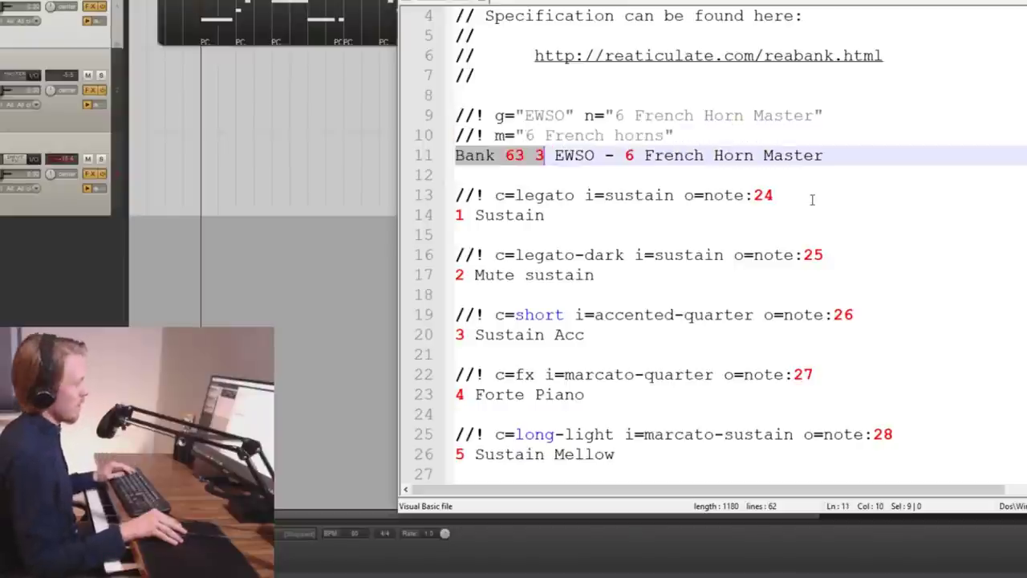
pyautogui.doubleClick(516, 161)
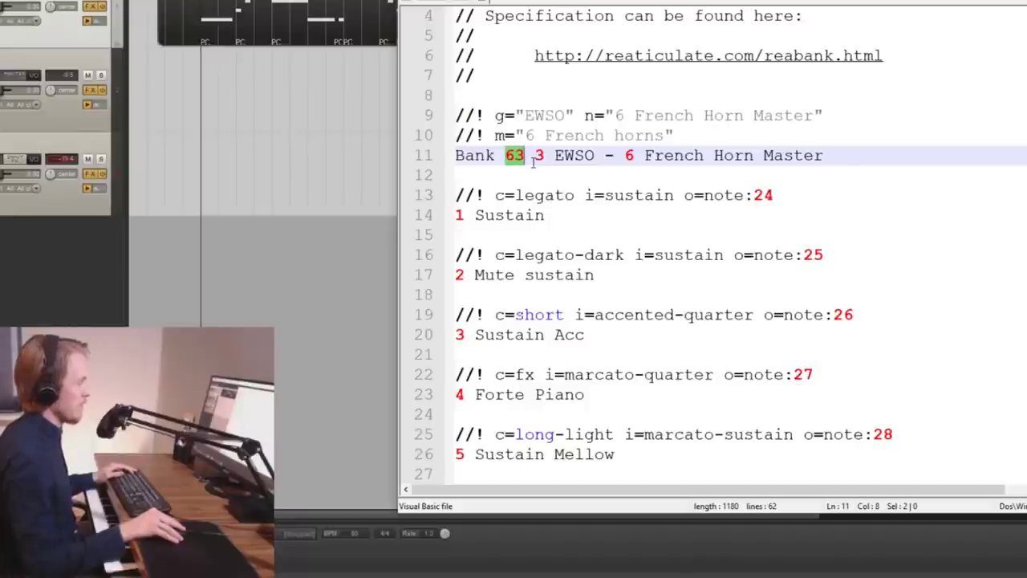
pyautogui.doubleClick(538, 159)
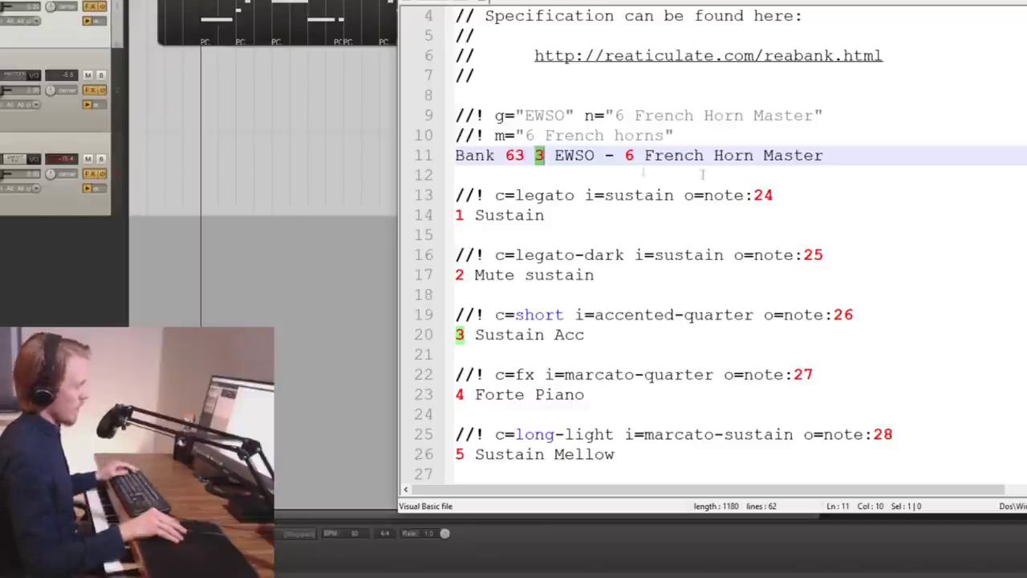
pyautogui.hotkey('shift', 'Home')
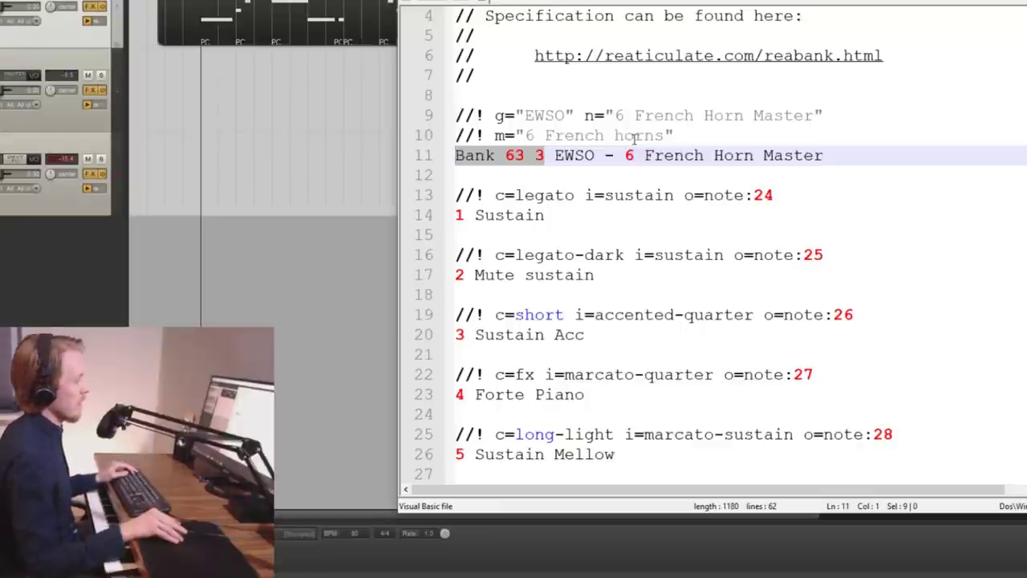
pyautogui.press('End')
pyautogui.hotkey('ctrl', 'shift', 'Left')
pyautogui.hotkey('ctrl', 'shift', 'Left')
pyautogui.hotkey('ctrl', 'shift', 'Left')
pyautogui.hotkey('ctrl', 'shift', 'Left')
pyautogui.hotkey('ctrl', 'shift', 'Left')
pyautogui.hotkey('ctrl', 'shift', 'Left')
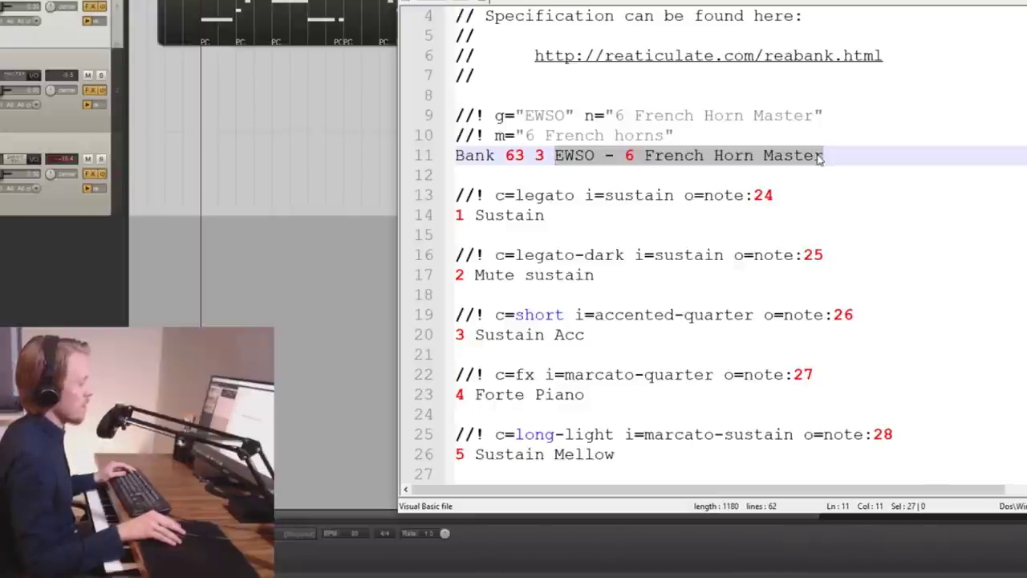
pyautogui.click(795, 223)
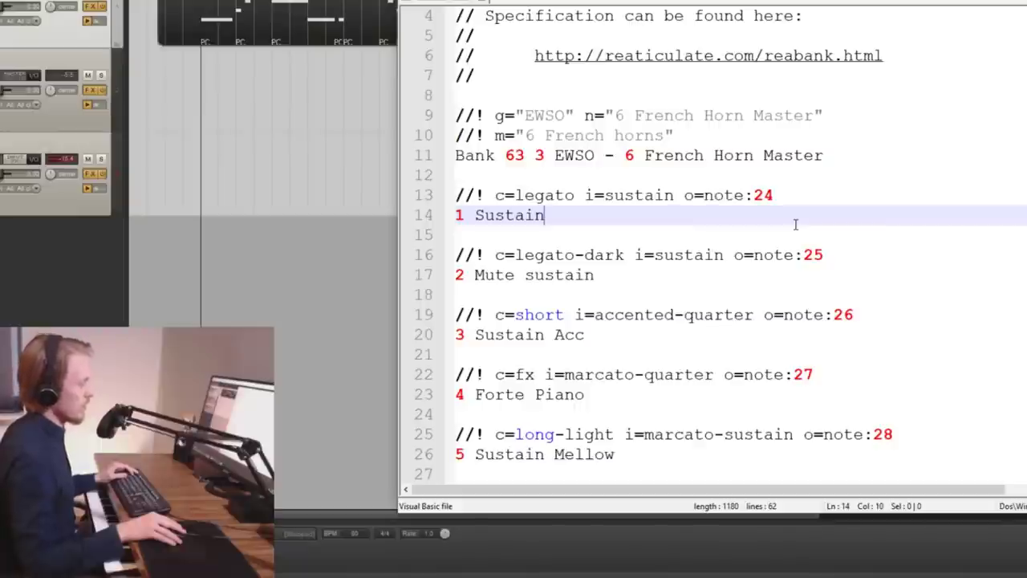
pyautogui.hotkey('shift', 'Up')
pyautogui.hotkey('shift', 'Home')
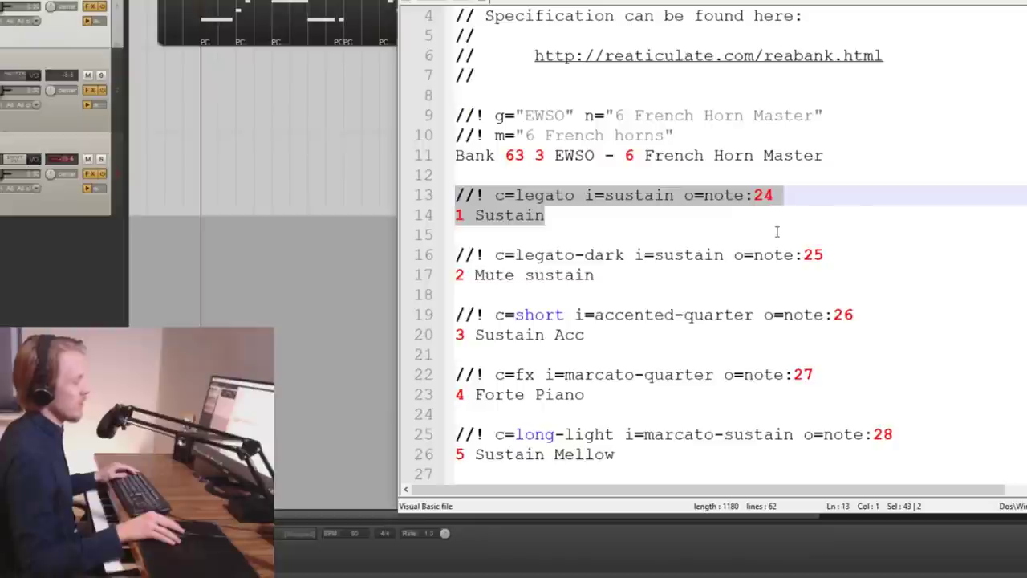
pyautogui.click(586, 222)
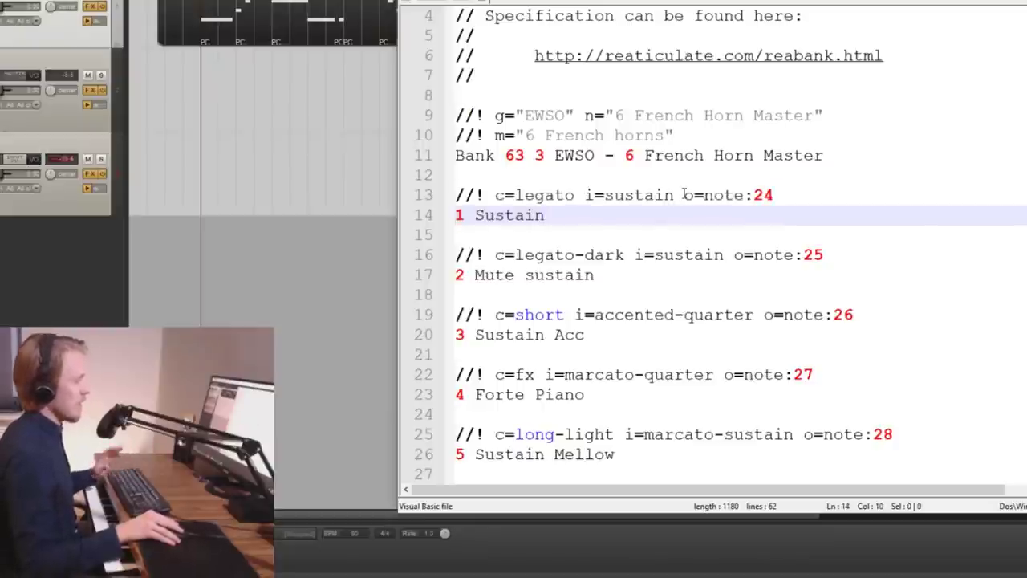
pyautogui.click(684, 195)
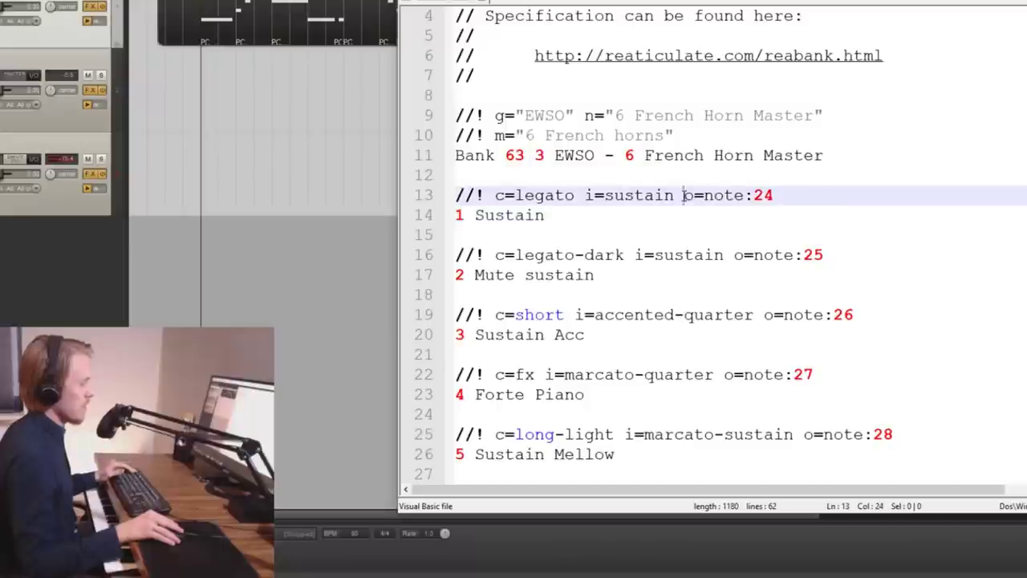
pyautogui.hotkey('shift', 'Right')
pyautogui.hotkey('shift', 'Right')
pyautogui.hotkey('shift', 'Right')
pyautogui.hotkey('shift', 'Right')
pyautogui.hotkey('shift', 'Right')
pyautogui.hotkey('shift', 'Right')
pyautogui.hotkey('shift', 'Right')
pyautogui.hotkey('shift', 'Right')
pyautogui.hotkey('shift', 'Right')
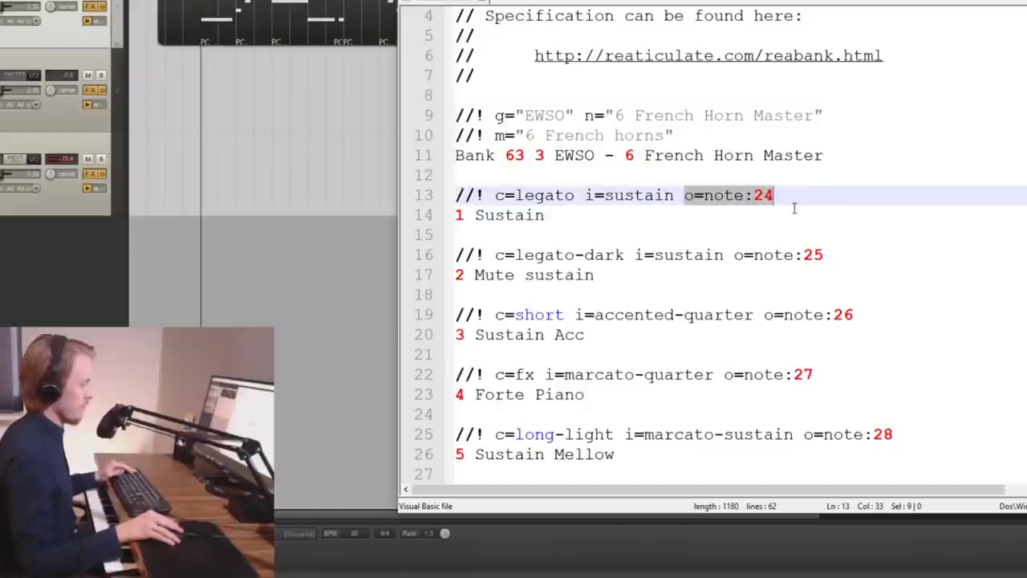
pyautogui.hotkey('shift', 'Left')
pyautogui.hotkey('shift', 'Left')
pyautogui.hotkey('shift', 'Left')
pyautogui.hotkey('shift', 'Left')
pyautogui.hotkey('shift', 'Left')
pyautogui.hotkey('shift', 'Left')
pyautogui.hotkey('shift', 'Left')
pyautogui.hotkey('shift', 'Left')
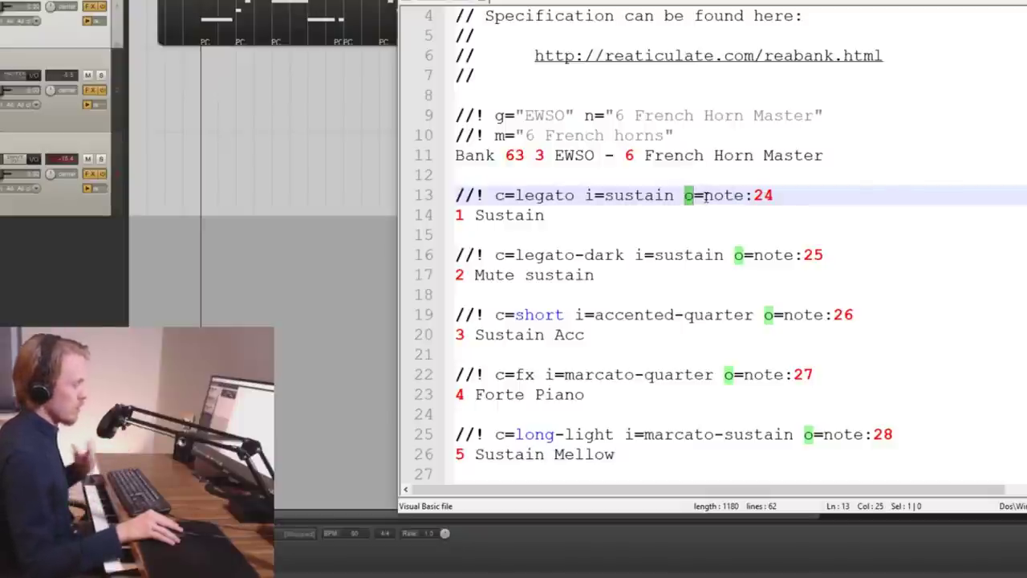
pyautogui.doubleClick(709, 196)
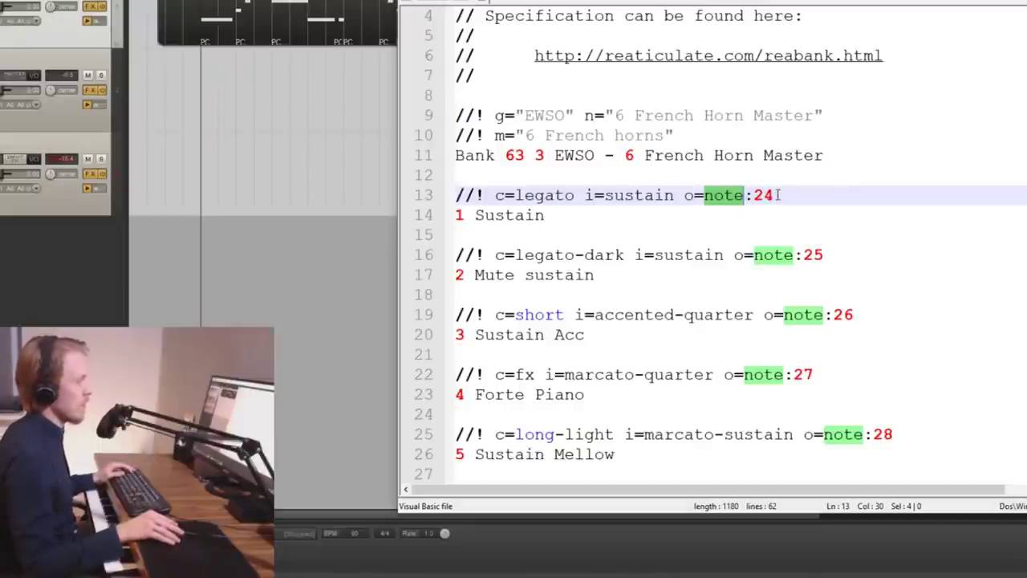
pyautogui.click(777, 195)
pyautogui.moveTo(683, 195); pyautogui.dragTo(775, 196)
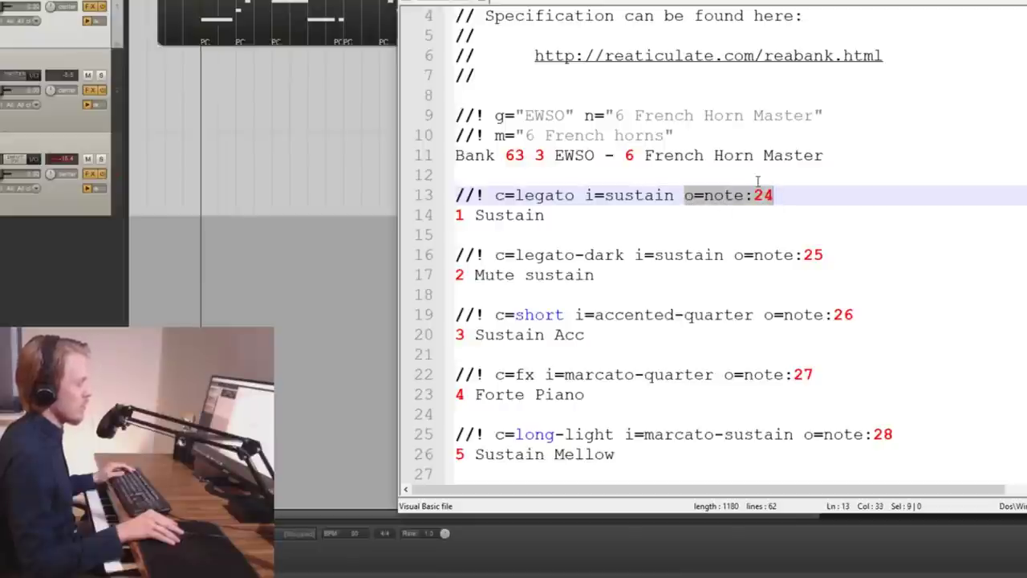
pyautogui.click(546, 215)
pyautogui.hotkey('shift', 'Home')
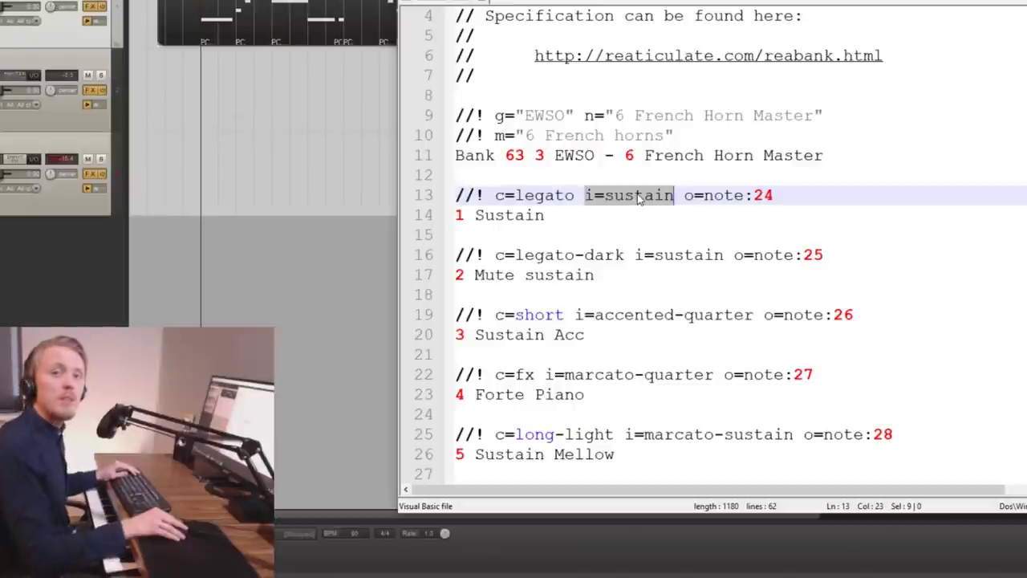
pyautogui.press('Down')
pyautogui.hotkey('ctrl', 'shift', 'Left')
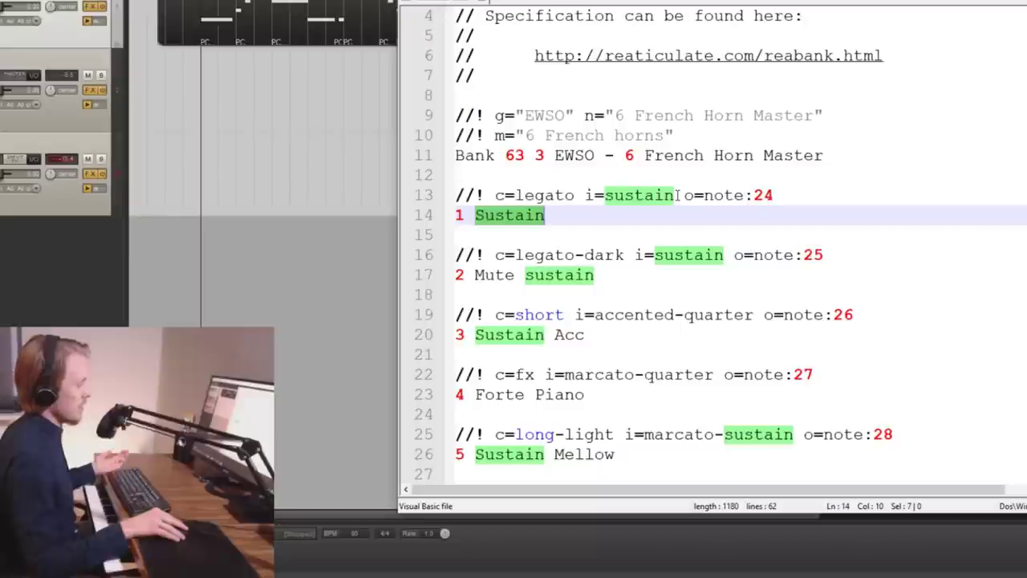
pyautogui.moveTo(648, 272); pyautogui.dragTo(436, 255)
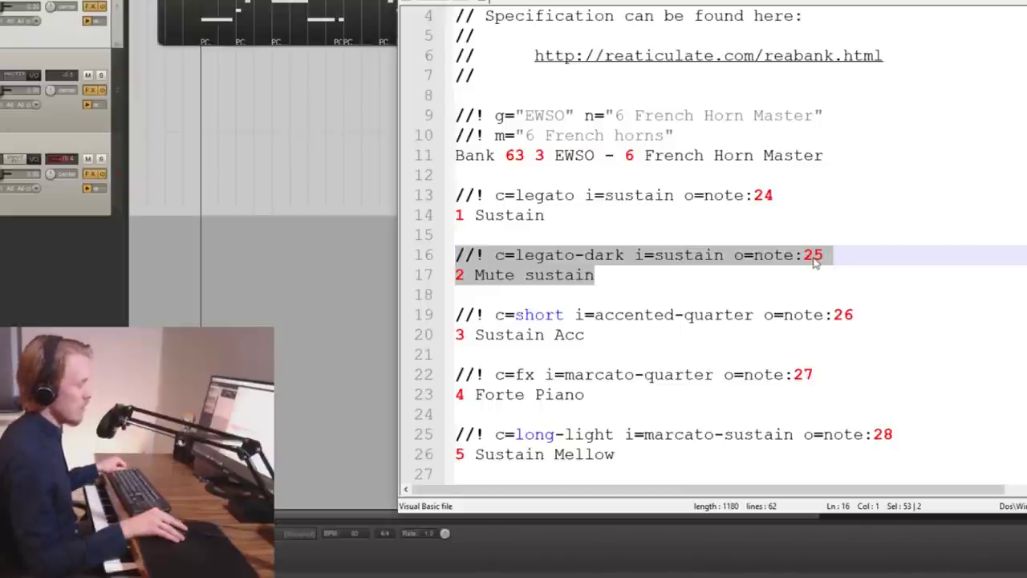
pyautogui.click(462, 281)
pyautogui.hotkey('shift', 'End')
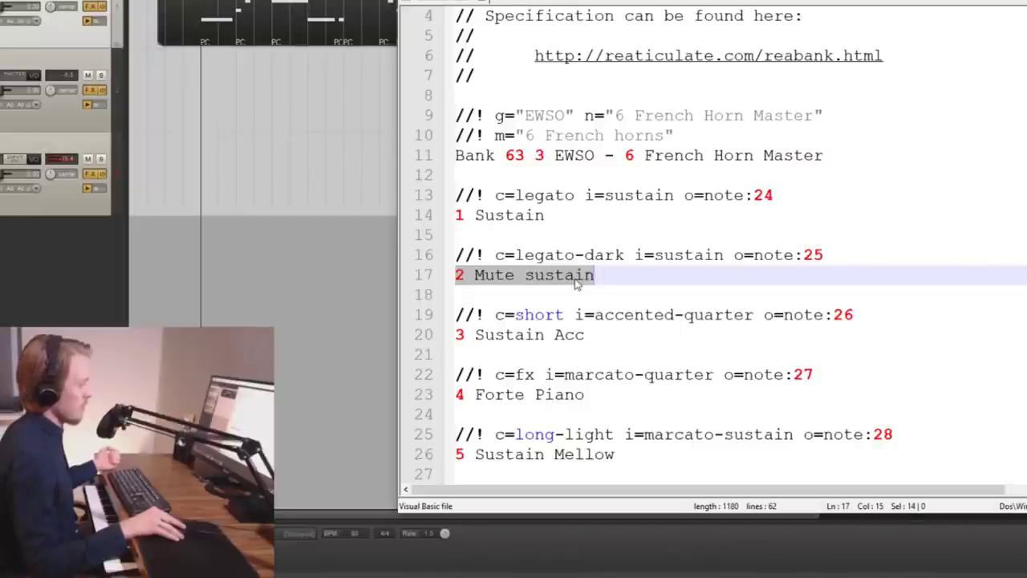
pyautogui.moveTo(797, 255); pyautogui.dragTo(826, 255)
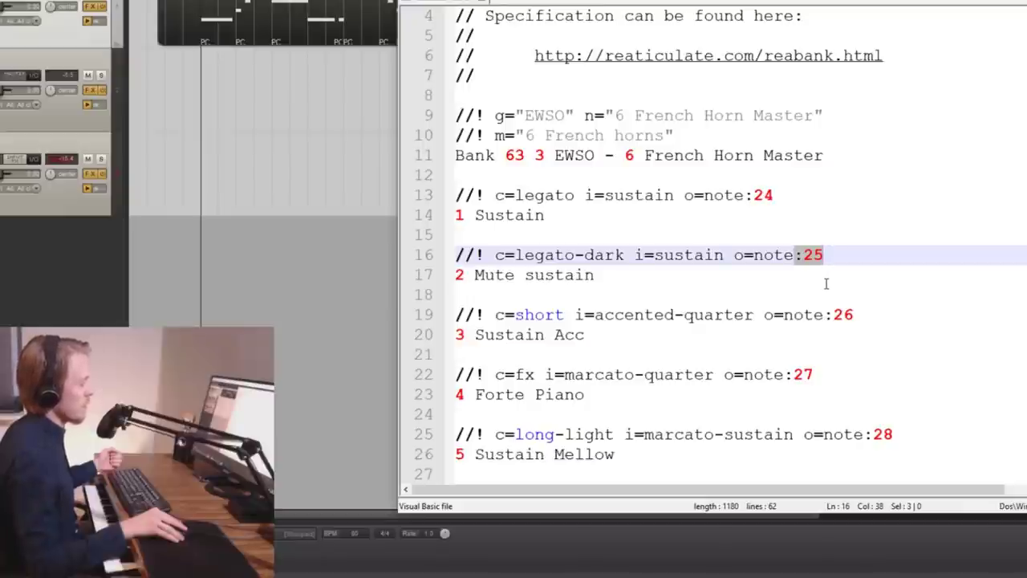
pyautogui.click(456, 294)
pyautogui.moveTo(456, 314)
pyautogui.mouseDown()
pyautogui.moveTo(873, 314)
pyautogui.moveTo(878, 346)
pyautogui.moveTo(918, 415)
pyautogui.moveTo(921, 453)
pyautogui.mouseUp()
pyautogui.click(599, 331)
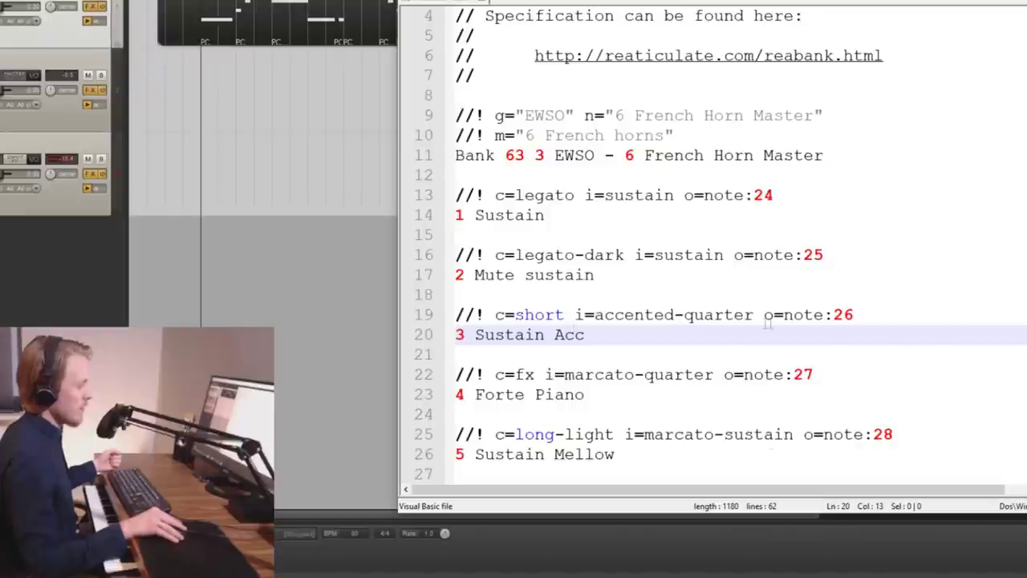
pyautogui.moveTo(764, 320); pyautogui.dragTo(855, 315)
pyautogui.click(724, 374)
pyautogui.moveTo(725, 374); pyautogui.dragTo(813, 374)
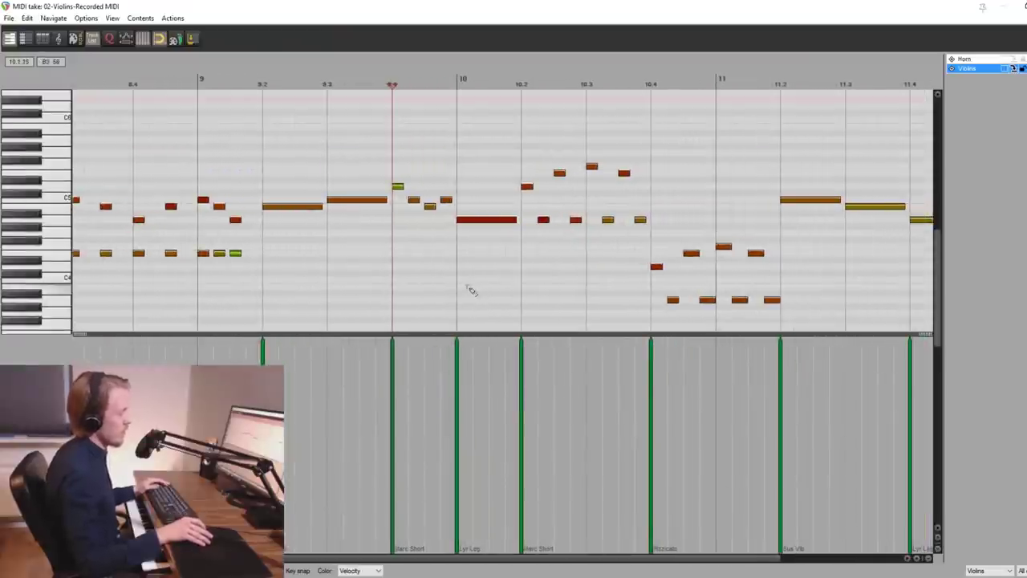
# - Scroll the violin MIDI view right toward bars 9–12
pyautogui.hscroll(2, 441, 298)
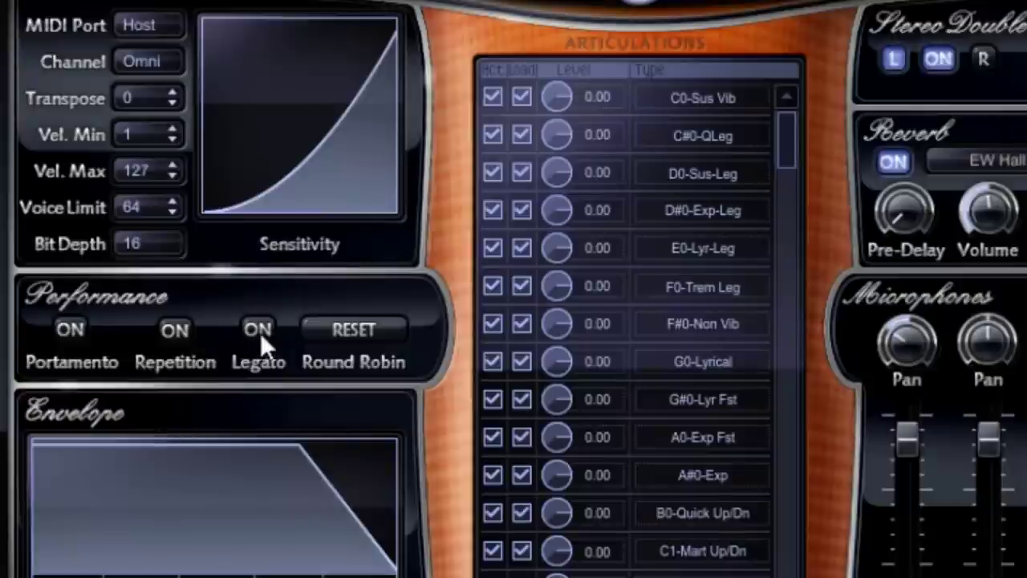
# - Switch the violins to Legato, try Repetition, then return to Legato mode
pyautogui.click(270, 326)
pyautogui.click(178, 332)
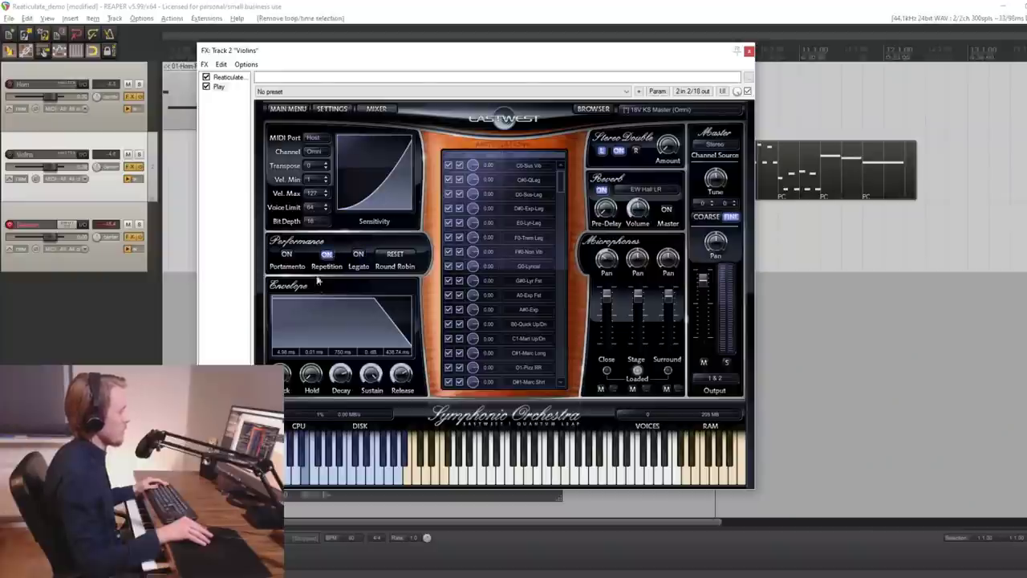
pyautogui.click(358, 255)
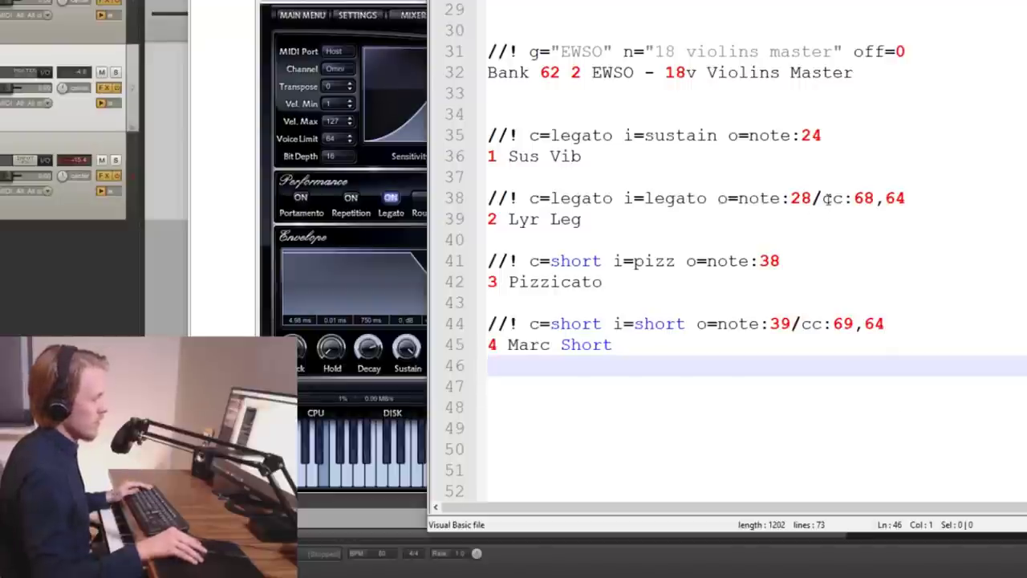
pyautogui.moveTo(827, 198); pyautogui.dragTo(920, 198)
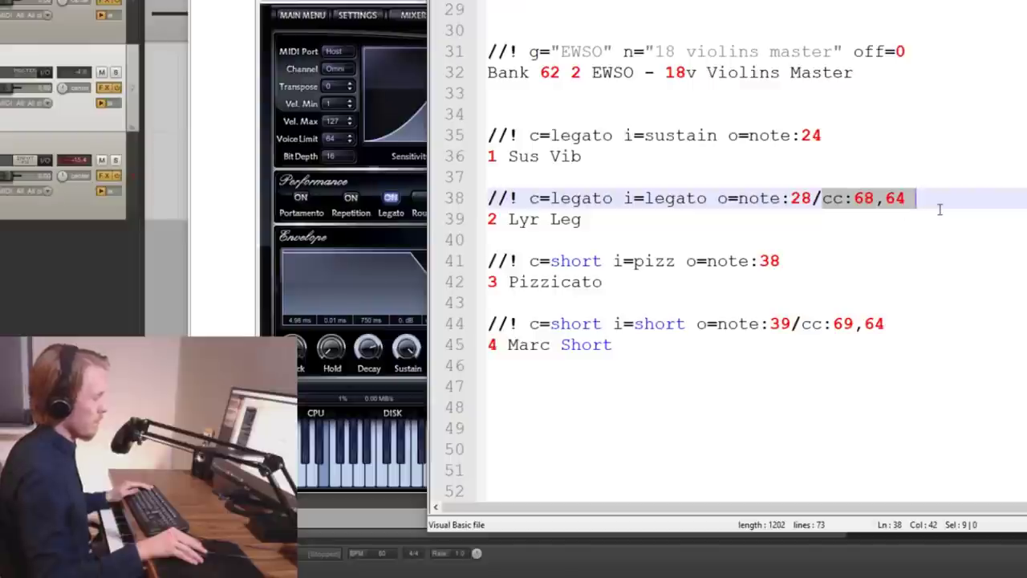
pyautogui.hotkey('ctrl', 'shift', 'Left')
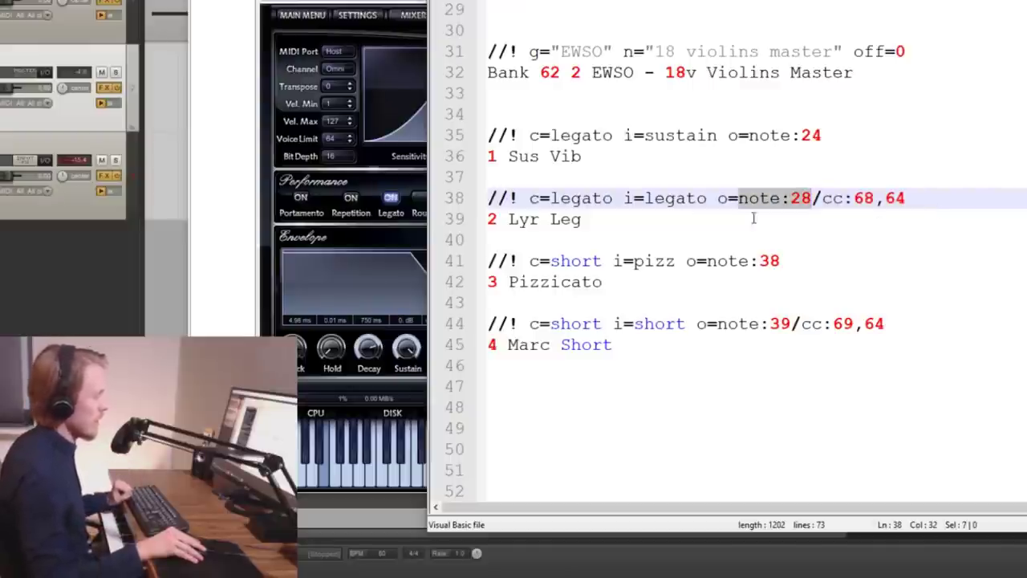
pyautogui.moveTo(502, 219); pyautogui.dragTo(582, 219)
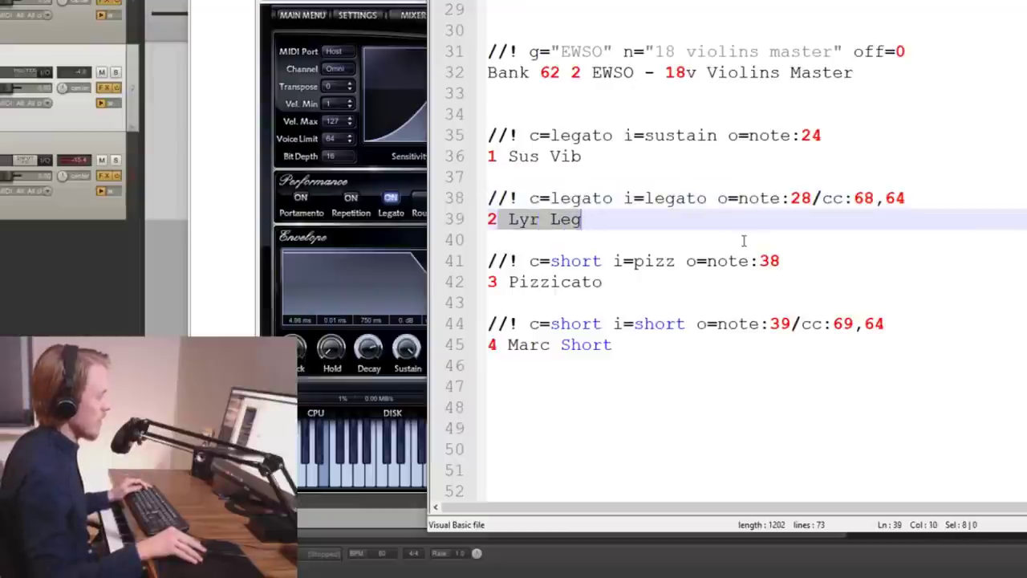
pyautogui.doubleClick(857, 197)
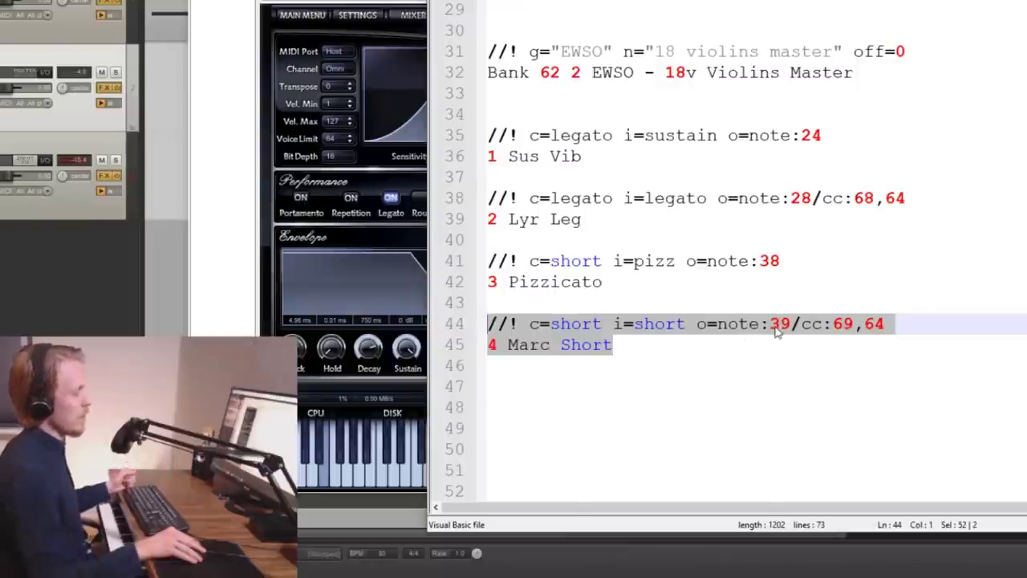
pyautogui.click(772, 323)
pyautogui.moveTo(789, 323); pyautogui.dragTo(770, 324)
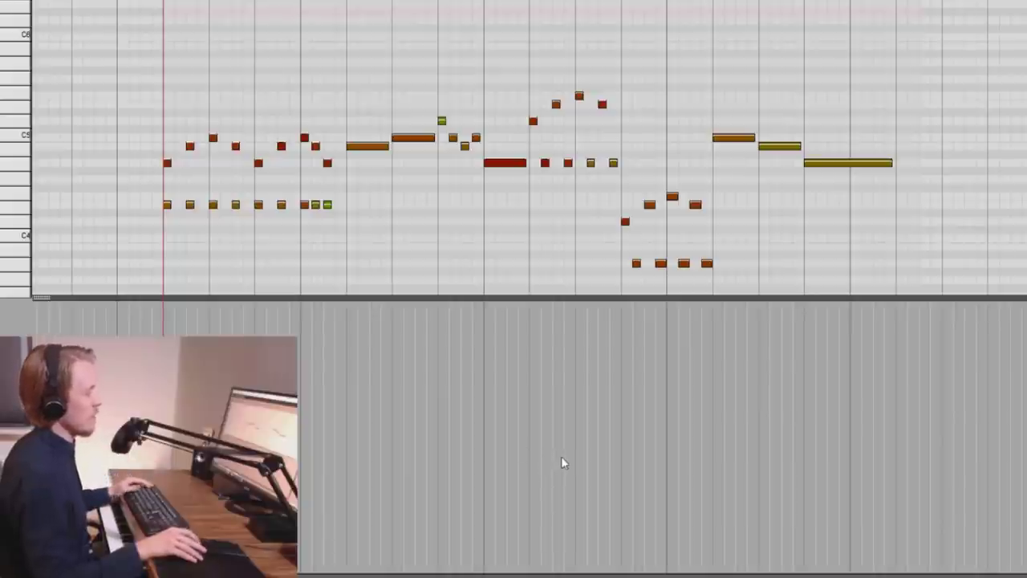
# - Set the lower lane to Bank/Program Select and start a new event at bar 8.2
pyautogui.scroll(3, 589, 238)
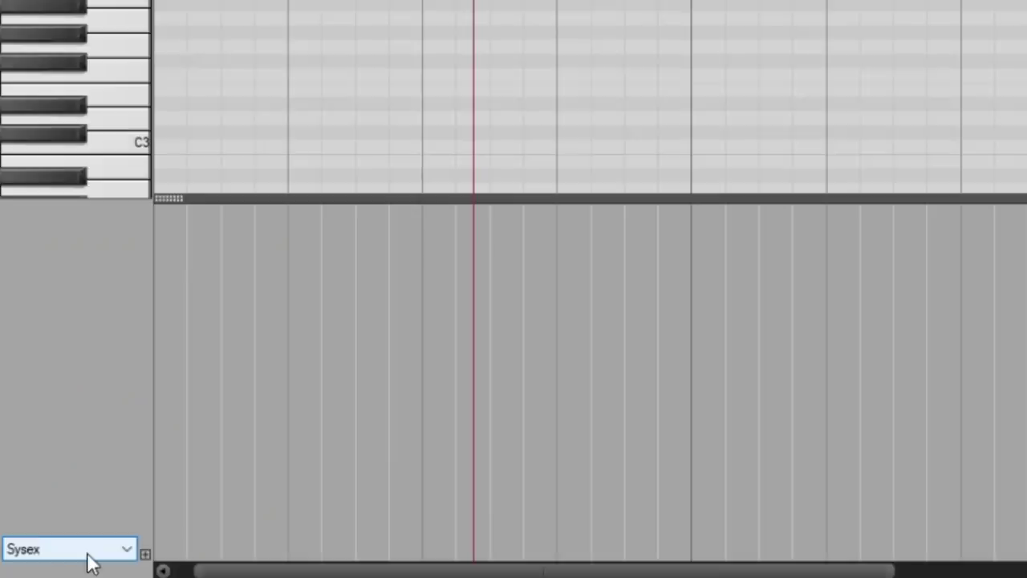
pyautogui.click(80, 550)
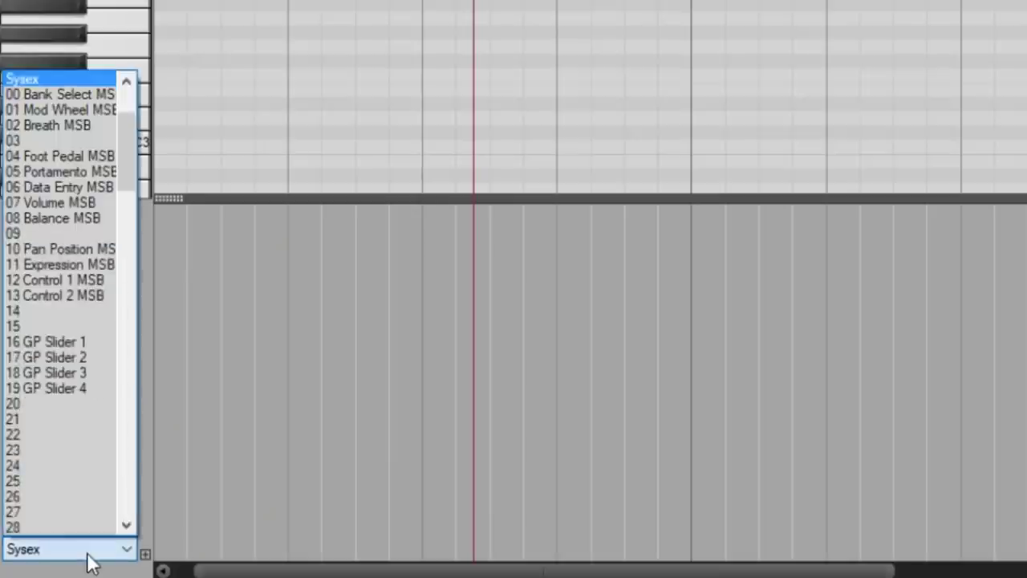
pyautogui.scroll(3, 76, 419)
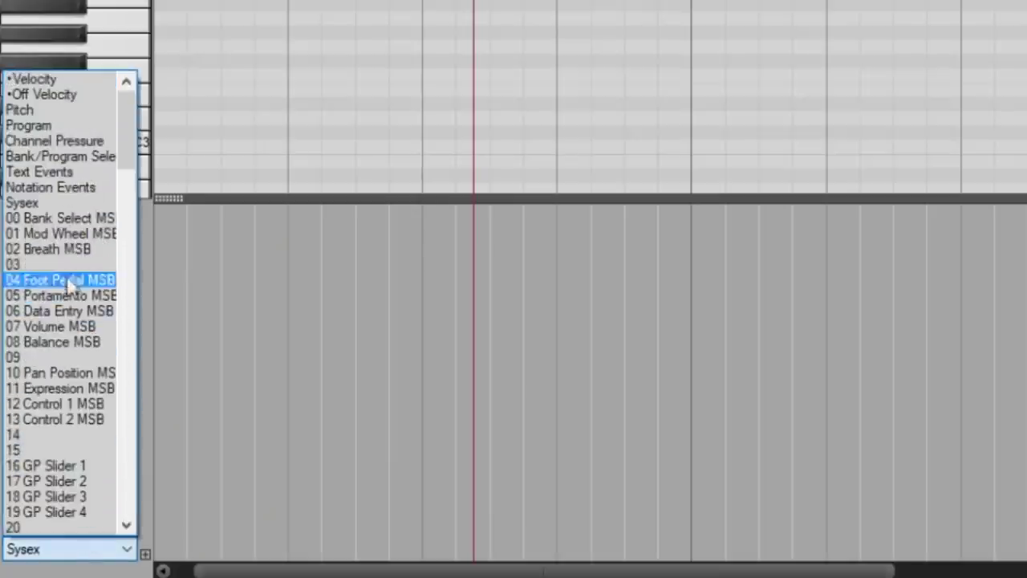
pyautogui.click(69, 158)
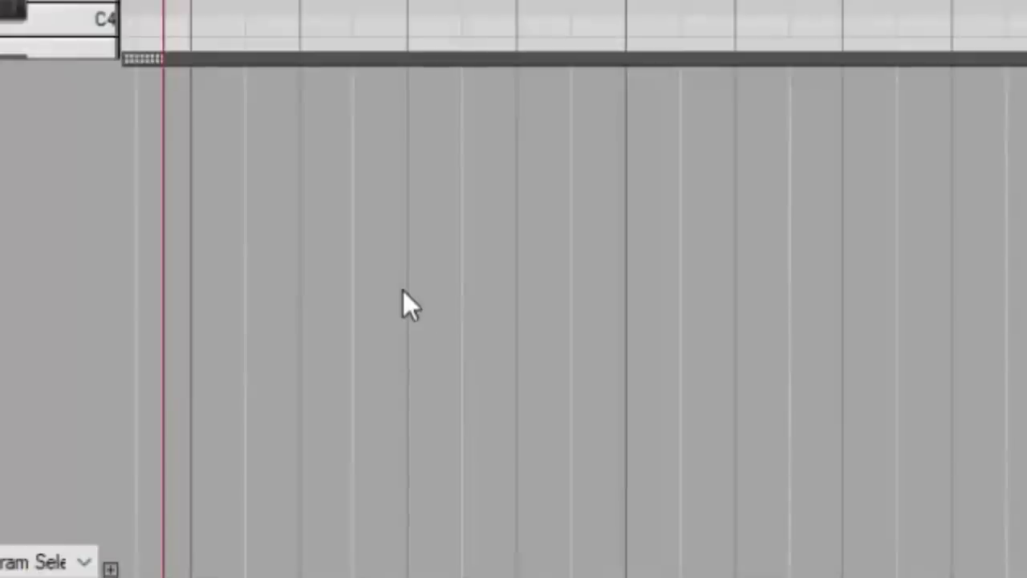
pyautogui.click(408, 279)
pyautogui.doubleClick(407, 289)
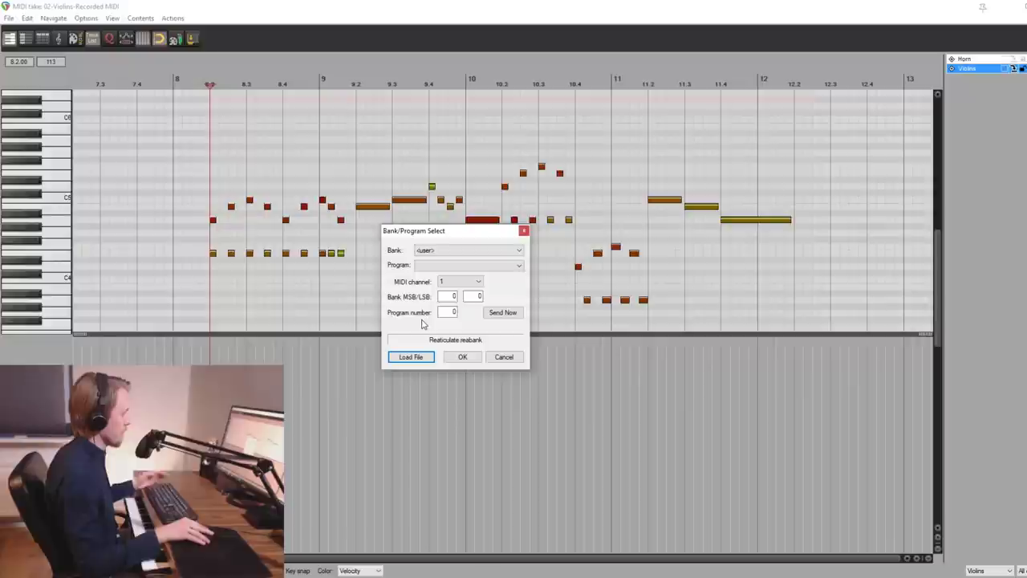
# - Load Reaticulate.reabank and set the event to EWSO - 18v Violins Master, program Pizzicato
pyautogui.click(411, 357)
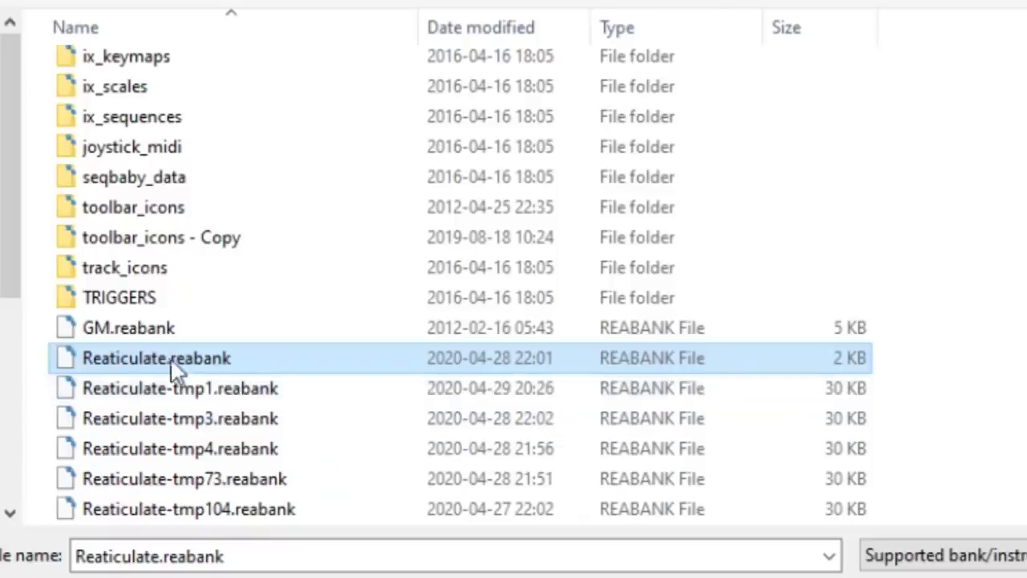
pyautogui.doubleClick(241, 369)
pyautogui.click(514, 186)
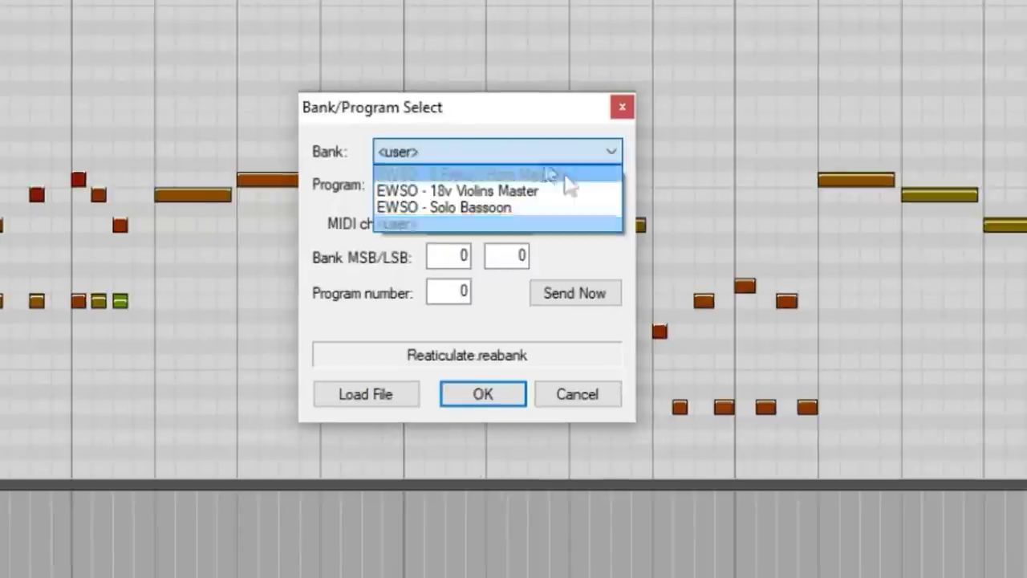
pyautogui.click(498, 191)
pyautogui.click(425, 189)
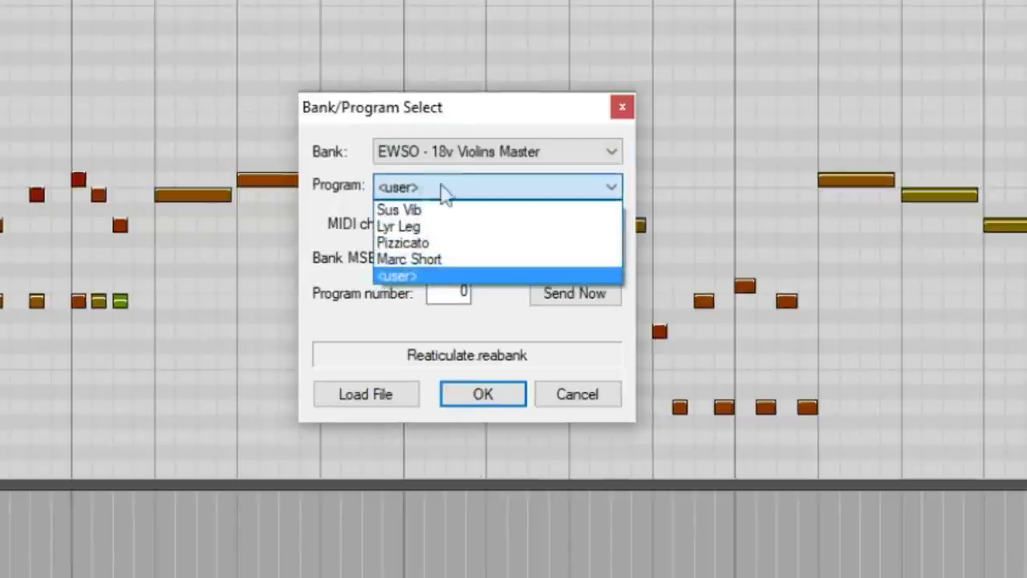
pyautogui.click(567, 242)
pyautogui.click(482, 394)
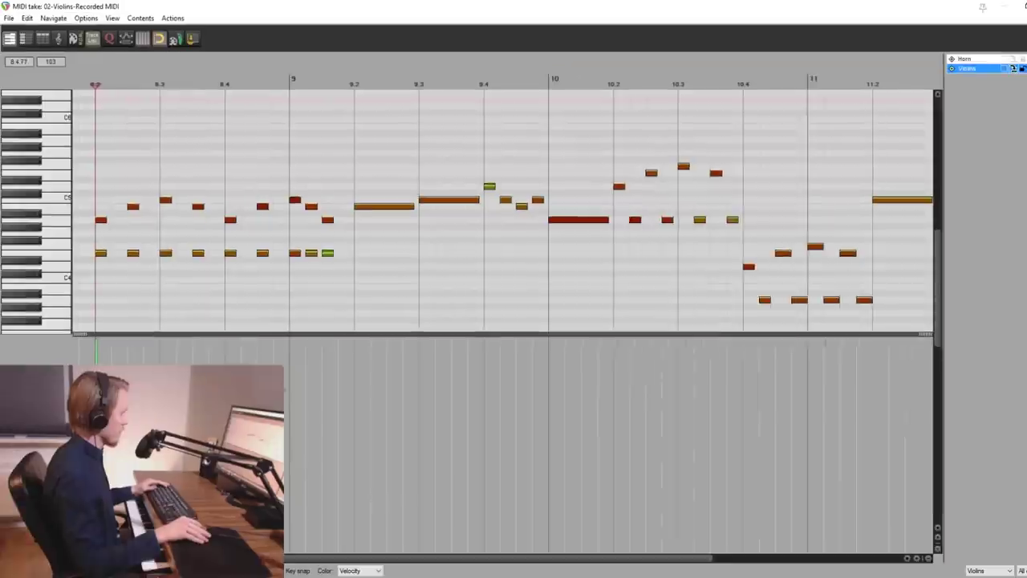
# - Play the violin phrase to hear the Pizzicato change, then stop
pyautogui.scroll(2, 291, 294)
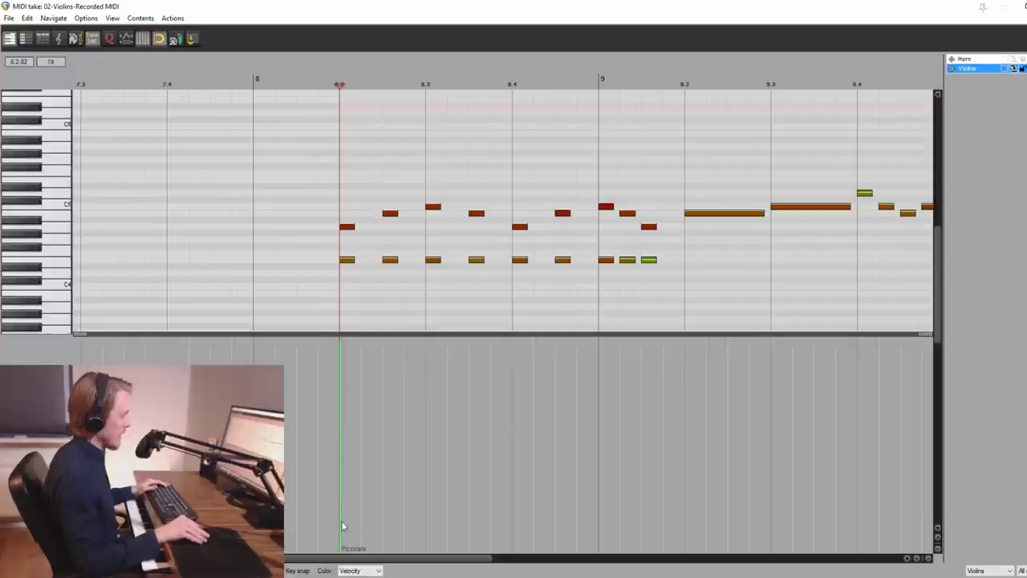
pyautogui.scroll(-2, 814, 316)
pyautogui.press('space')
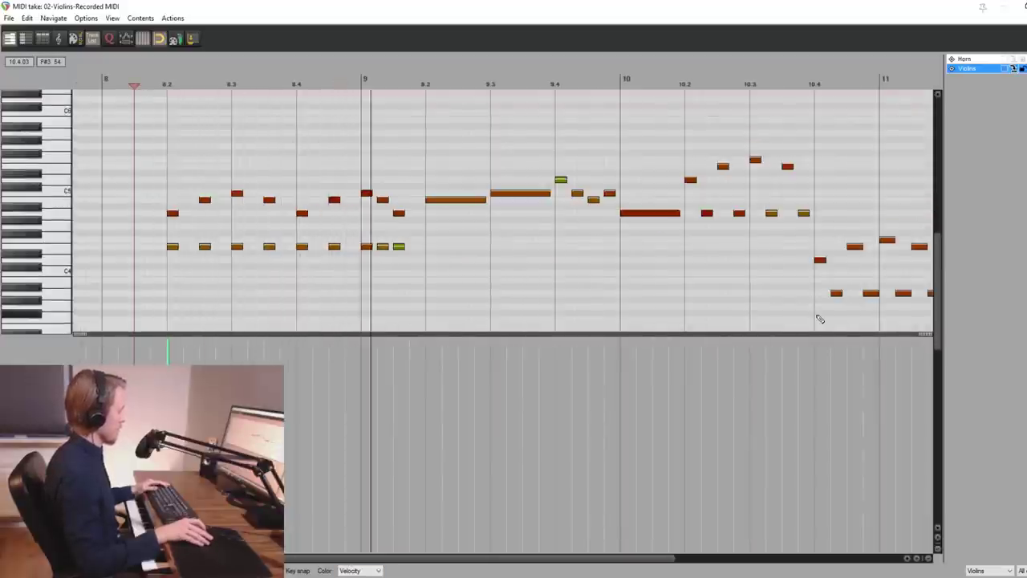
pyautogui.press('space')
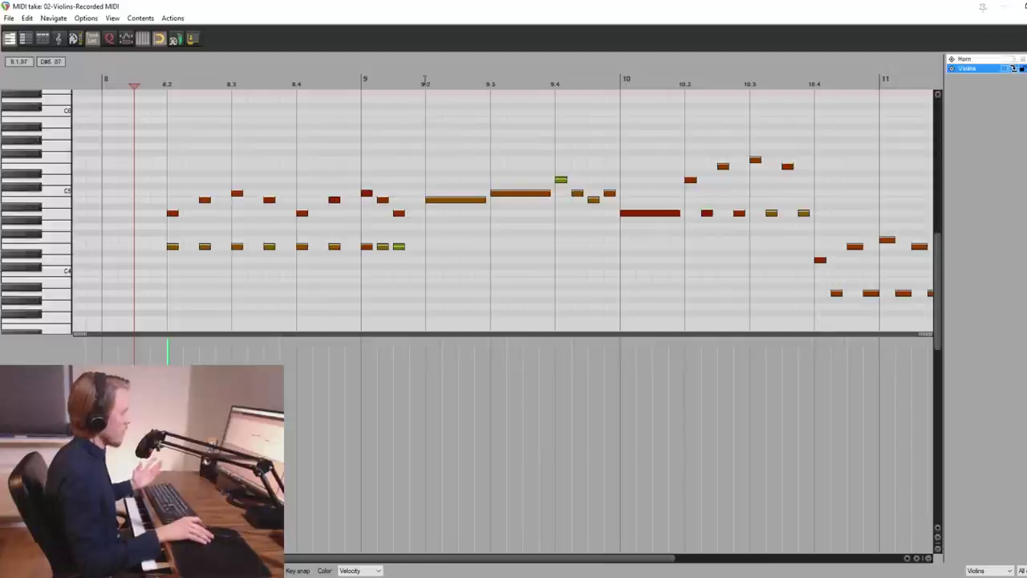
# - Add a Sus Vib program change at bar 9.2 of the violin part
pyautogui.click(426, 81)
pyautogui.doubleClick(426, 339)
pyautogui.click(504, 258)
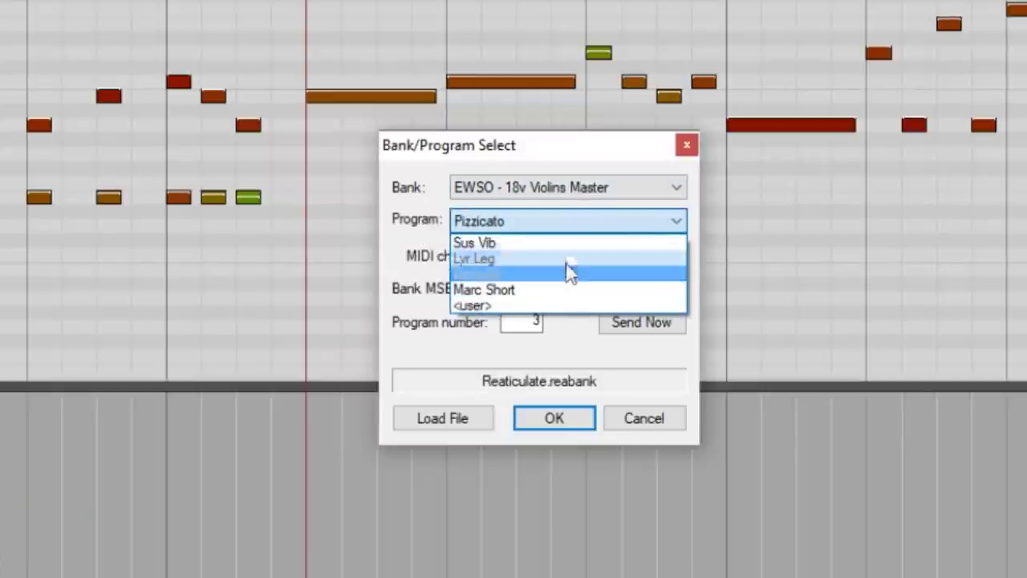
pyautogui.click(566, 242)
pyautogui.click(554, 418)
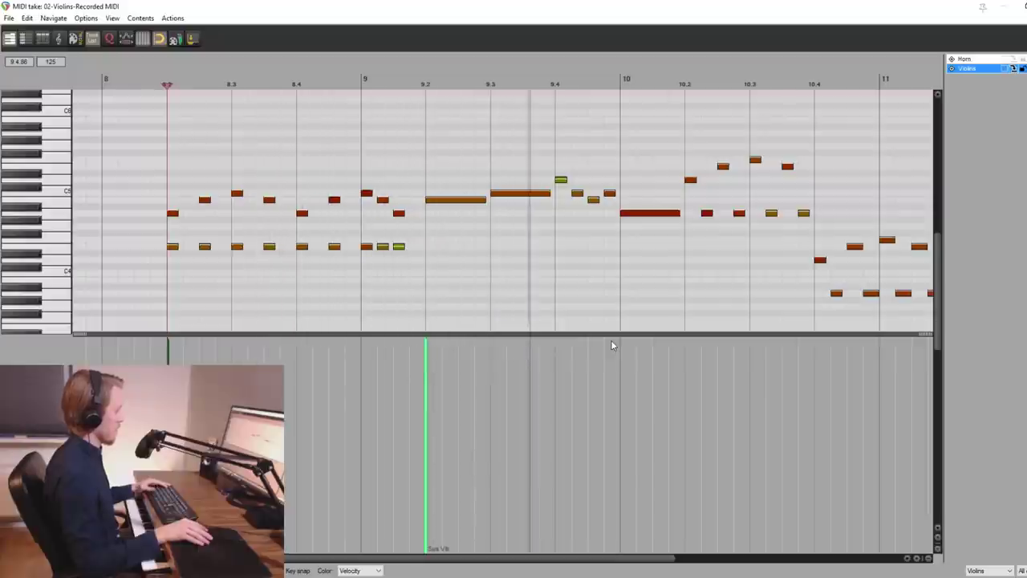
pyautogui.press('space')
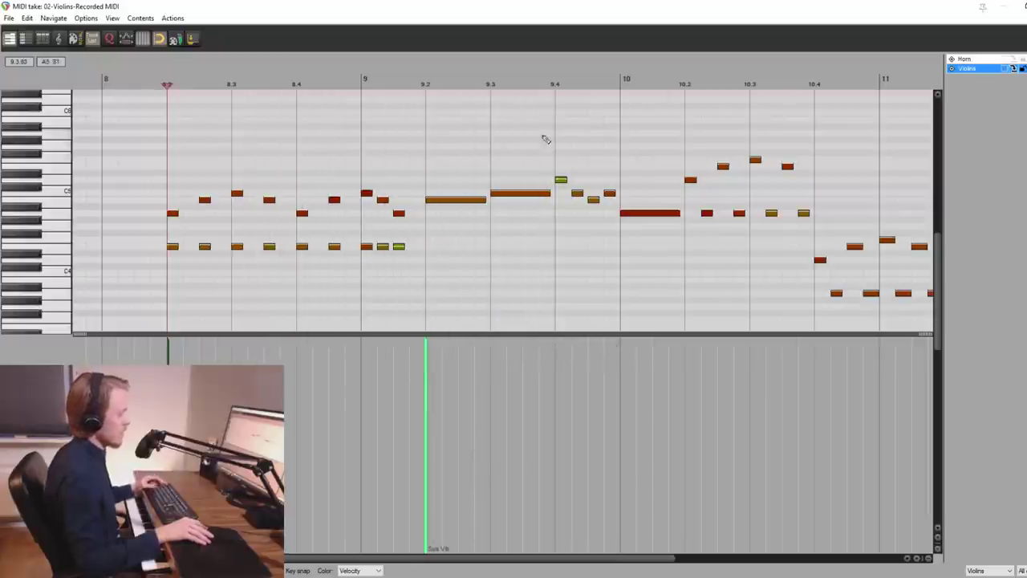
# - Add a Marc Short program change at bar 9.4 and view the later bars
pyautogui.hscroll(1, 609, 264)
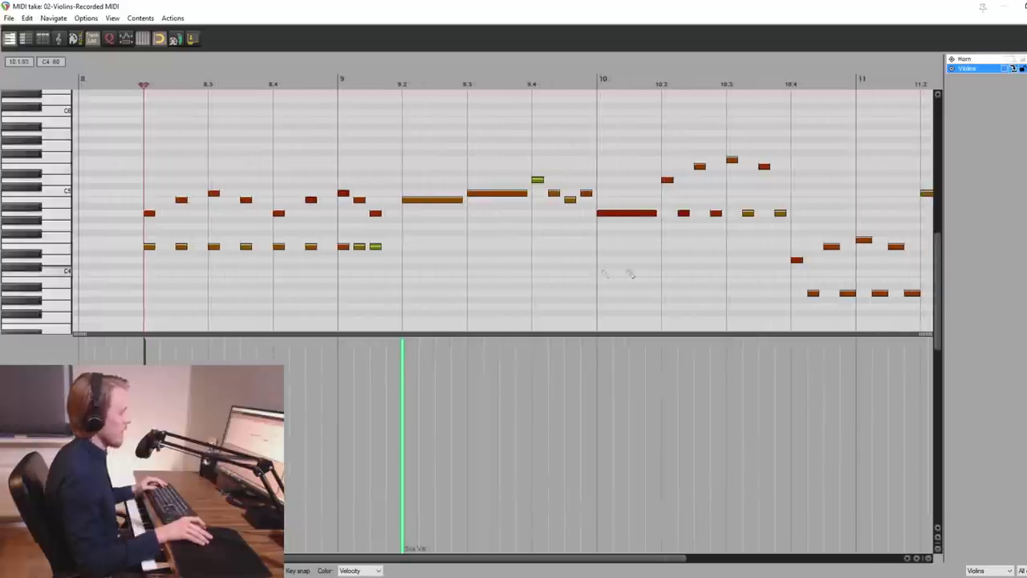
pyautogui.doubleClick(532, 344)
pyautogui.click(538, 256)
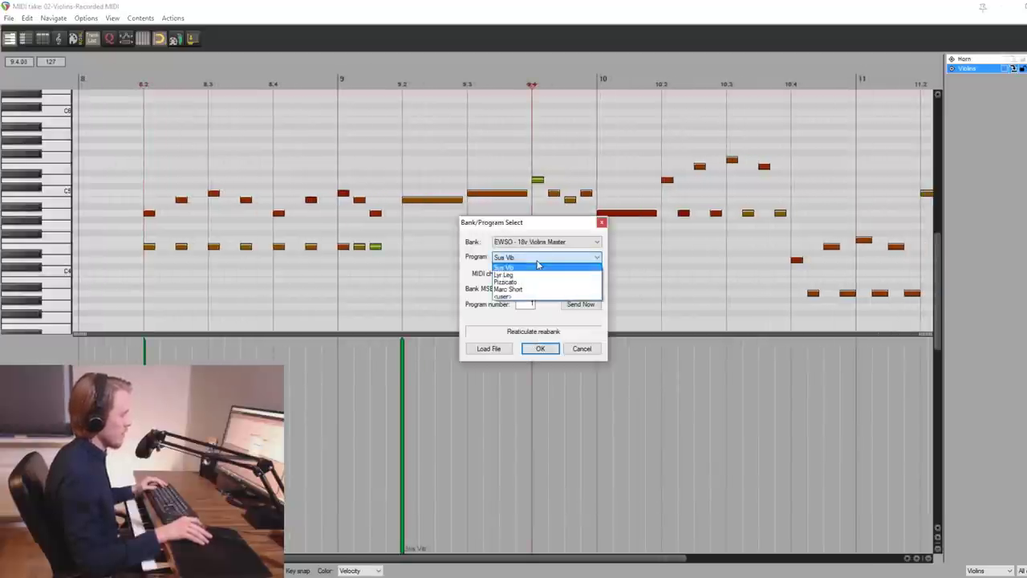
pyautogui.click(530, 292)
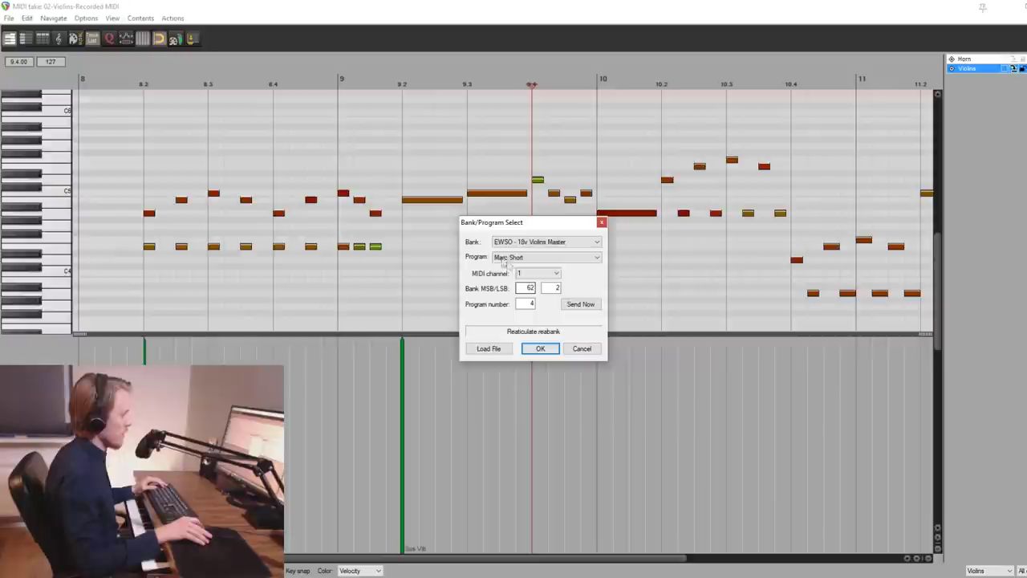
pyautogui.click(540, 348)
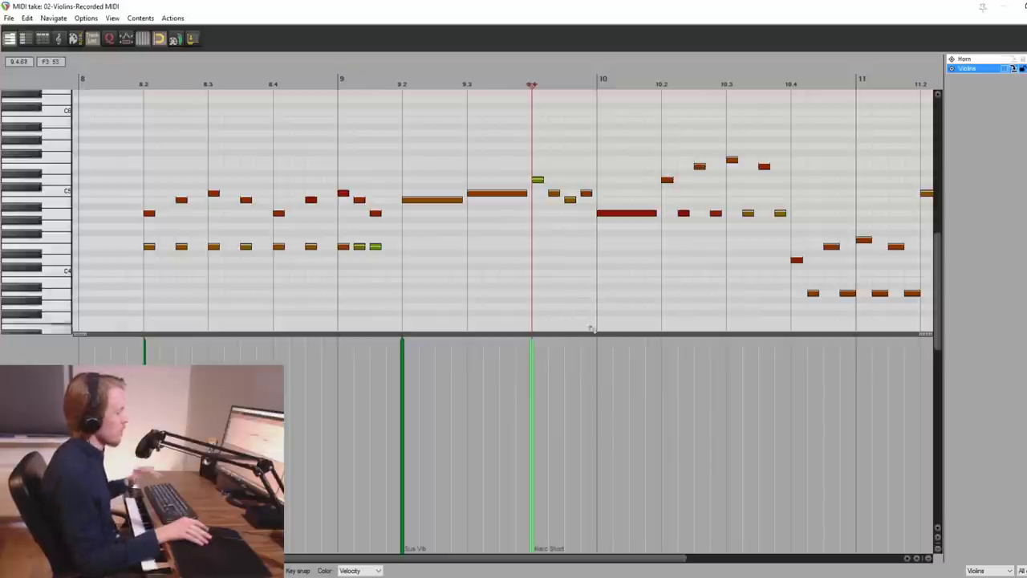
pyautogui.scroll(-2, 649, 361)
pyautogui.moveTo(695, 363); pyautogui.dragTo(481, 282)
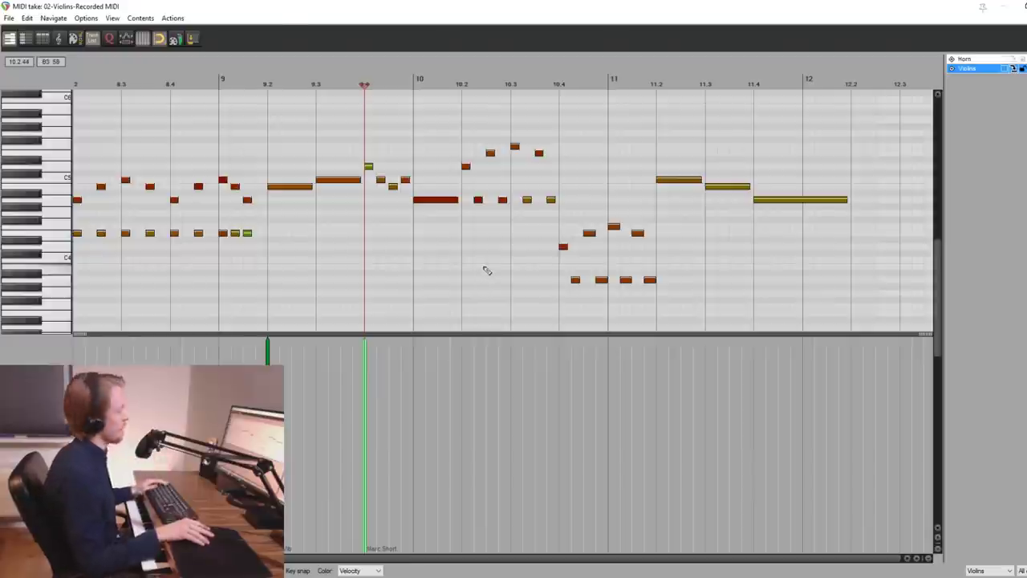